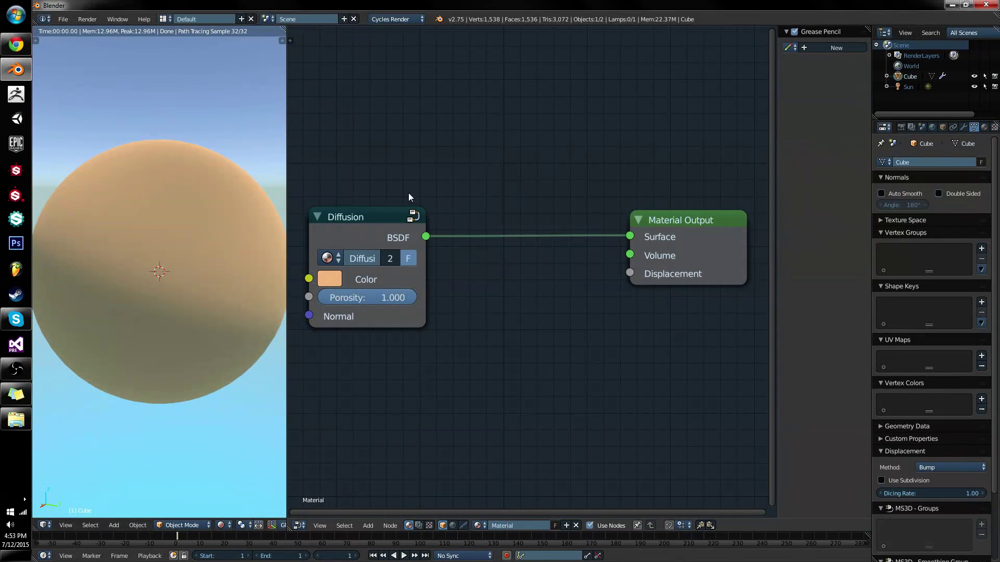
- Move the Diffusion group node along the X axis, closer to the Material Output node
click(373, 218)
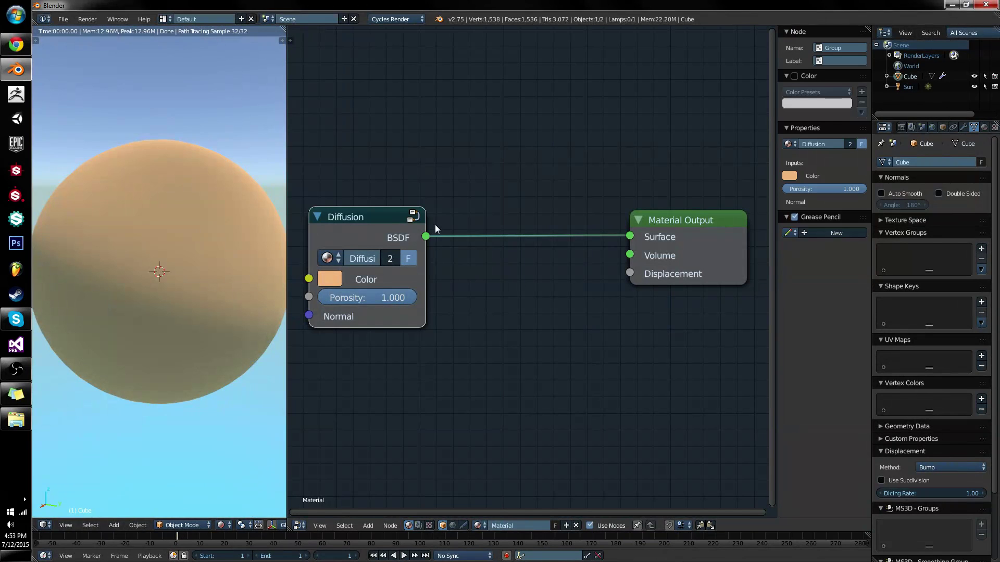
middle_drag(404, 283, 493, 303)
key(g)
key(x)
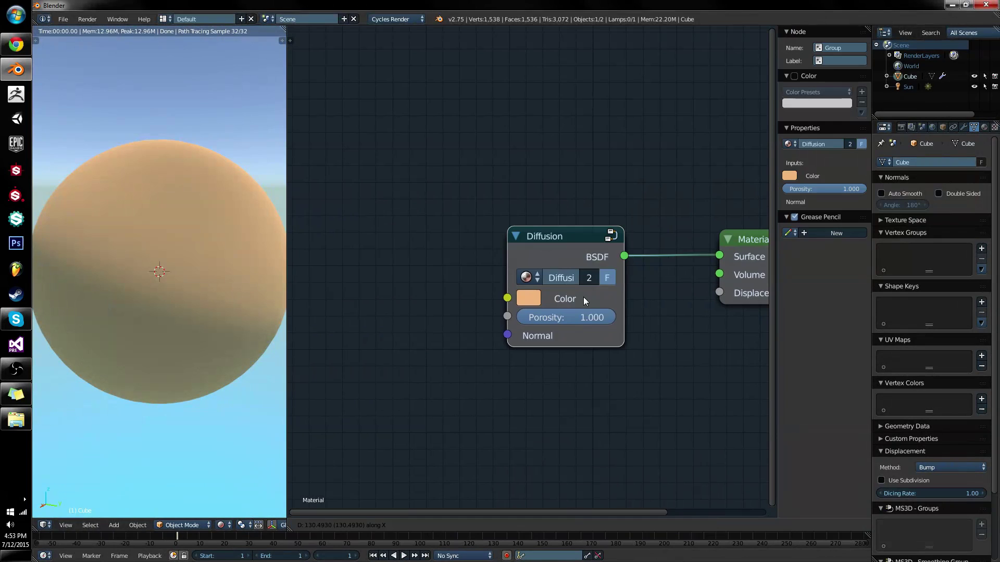
click(523, 302)
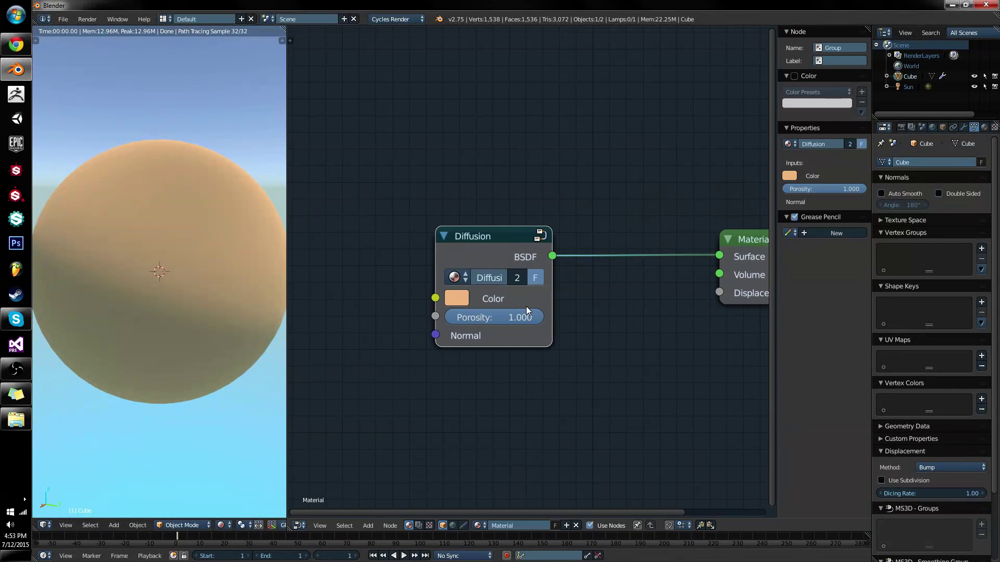
key(g)
key(x)
click(583, 307)
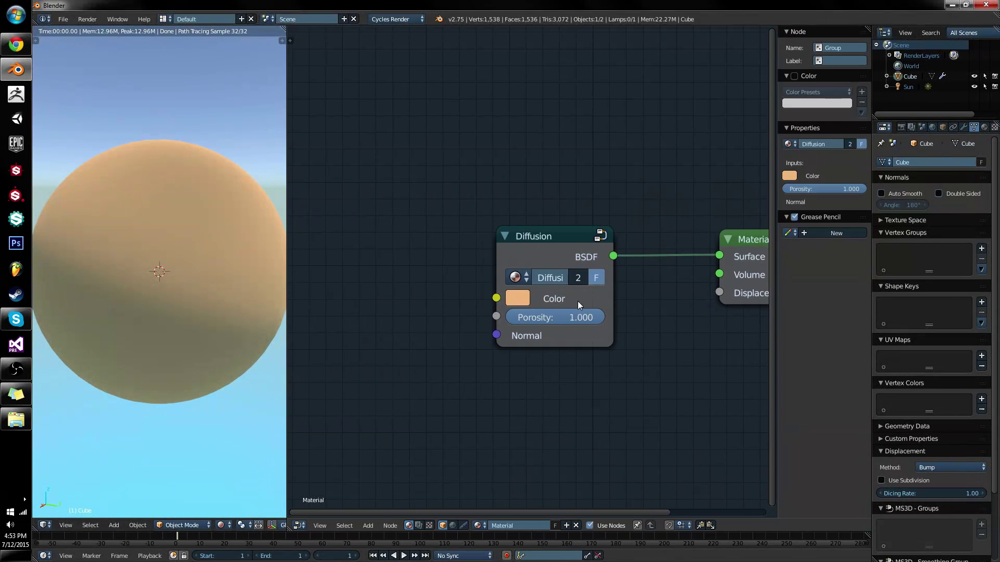
click(553, 262)
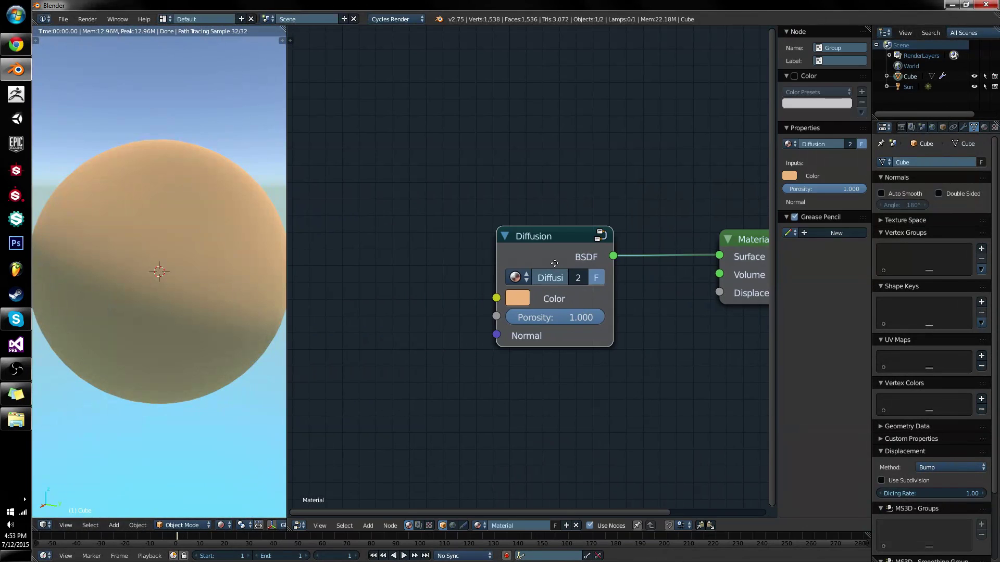
- Label the Diffusion group node "Sand Diffusion" and widen it
middle_drag(552, 261, 480, 274)
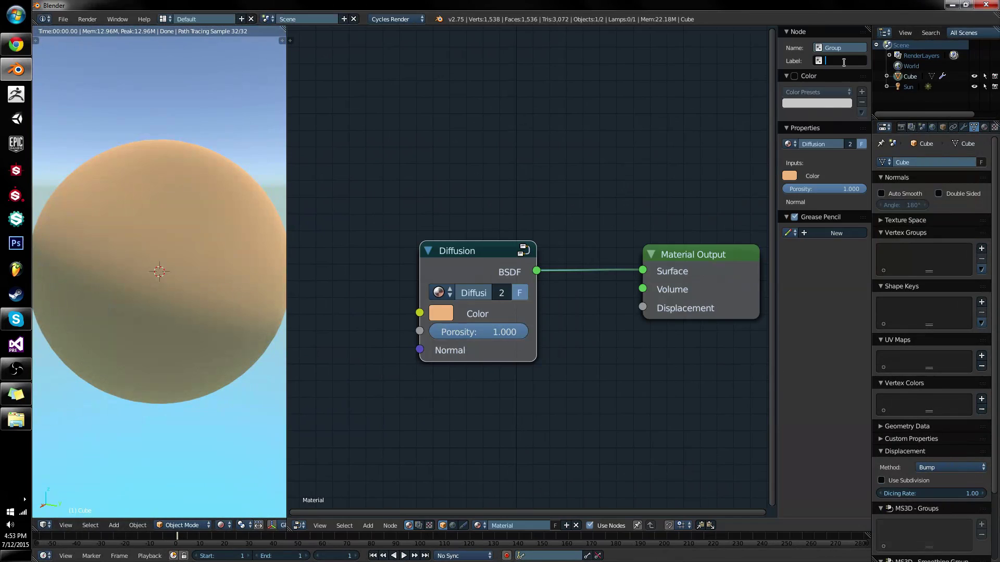
text(Sand Diffusion)
key(Return)
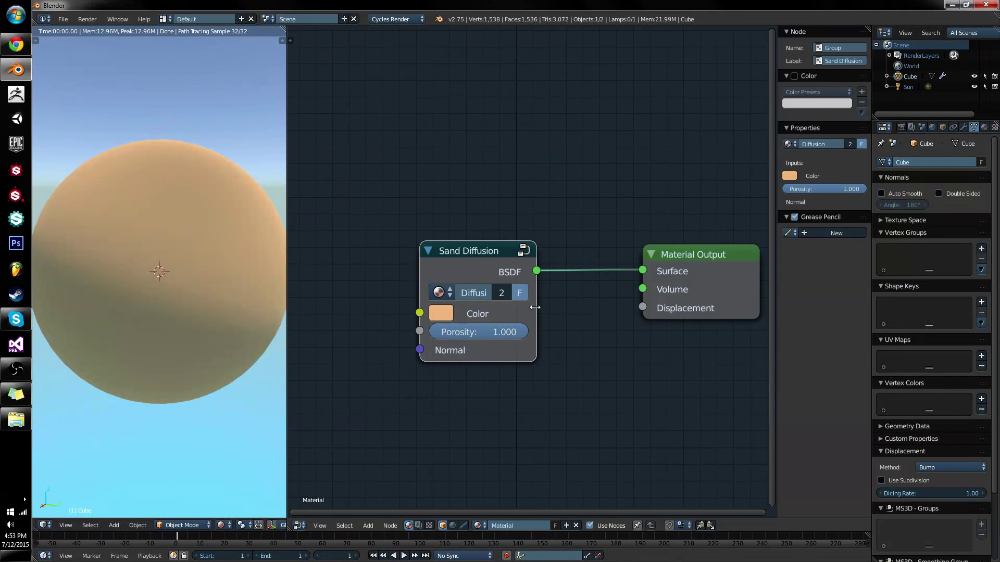
drag(535, 308, 570, 306)
- Reposition the Sand Diffusion node higher and farther from the Material Output node
drag(479, 257, 421, 249)
middle_drag(560, 359, 597, 323)
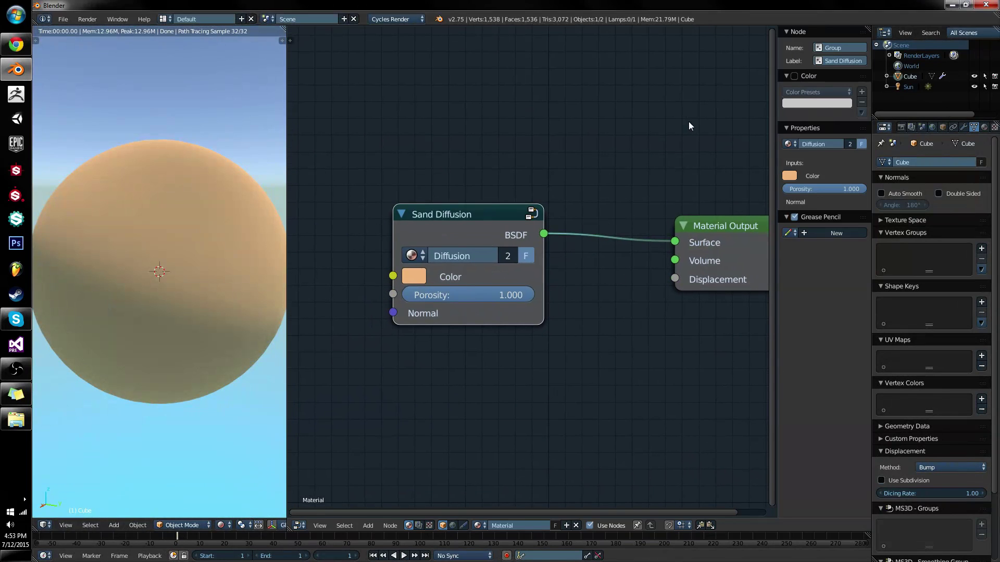
drag(459, 218, 364, 190)
middle_drag(493, 244, 516, 232)
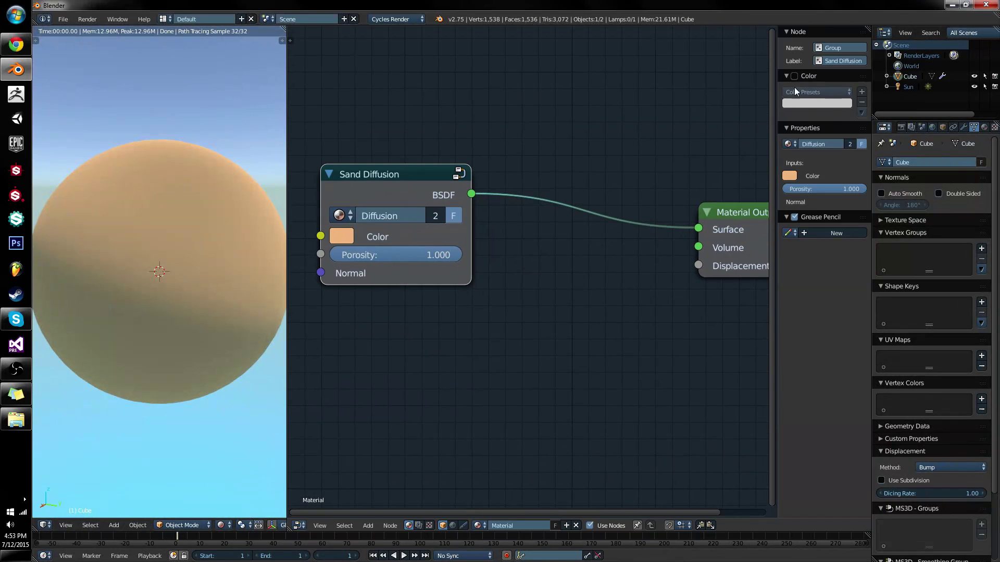
- Enable a custom node color for Sand Diffusion and set it to pale yellow, R 1.000, G 0.886, B 0.591
click(795, 75)
click(801, 103)
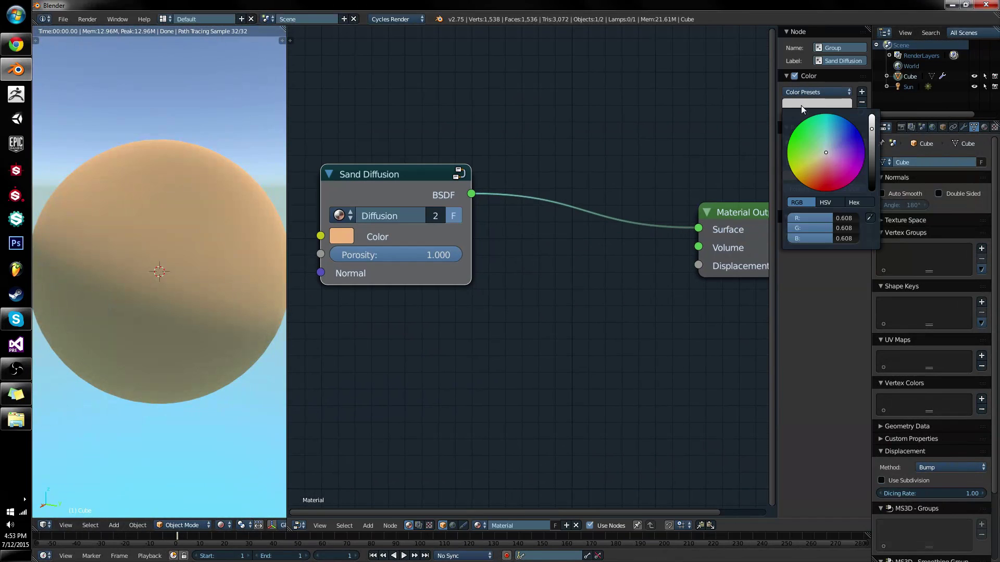
mouse_move(827, 154)
mouse_down()
mouse_move(793, 141)
mouse_move(821, 158)
mouse_up()
scroll(817, 164, up, 4)
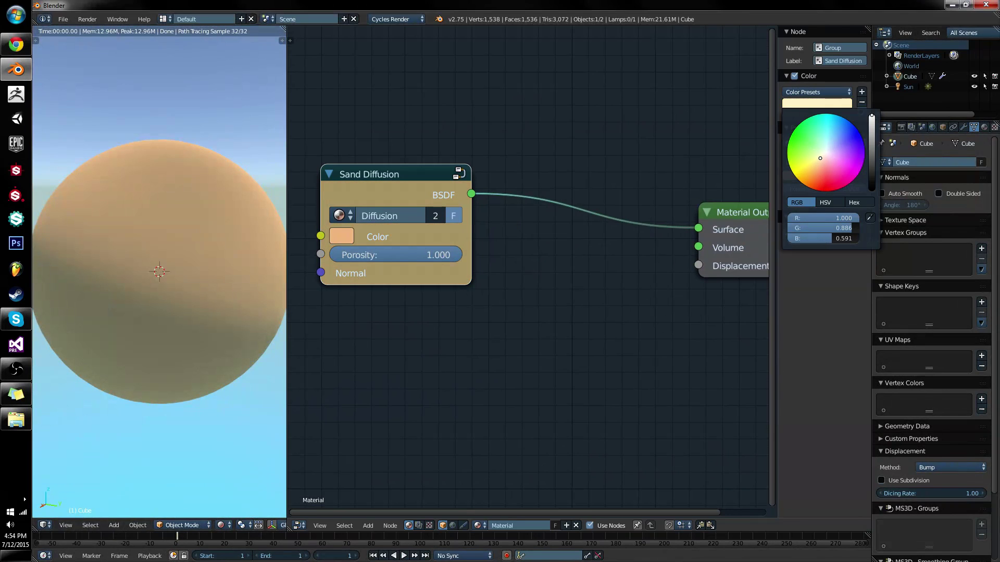
- Copy the Sand Diffusion node's Color input onto its custom node color and lower the node level with Material Output
middle_drag(374, 238, 442, 288)
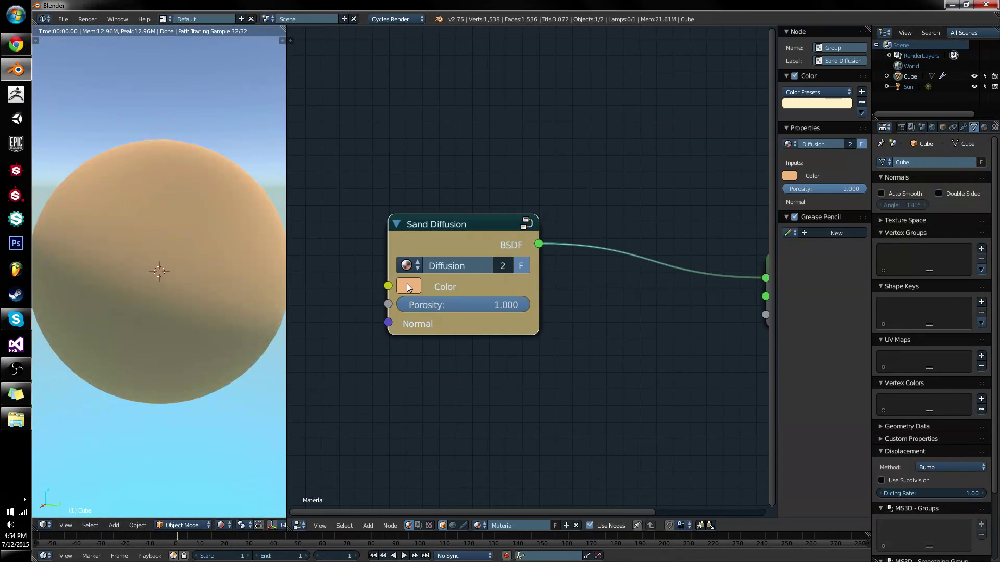
drag(407, 287, 806, 104)
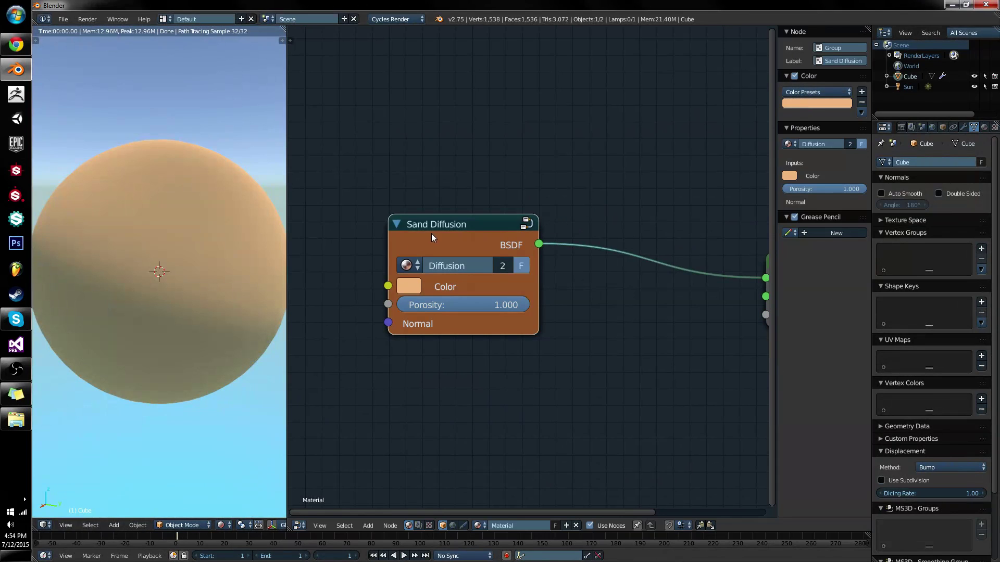
drag(431, 233, 456, 268)
middle_drag(654, 245, 577, 260)
scroll(560, 248, down, 2)
scroll(558, 248, up, 1)
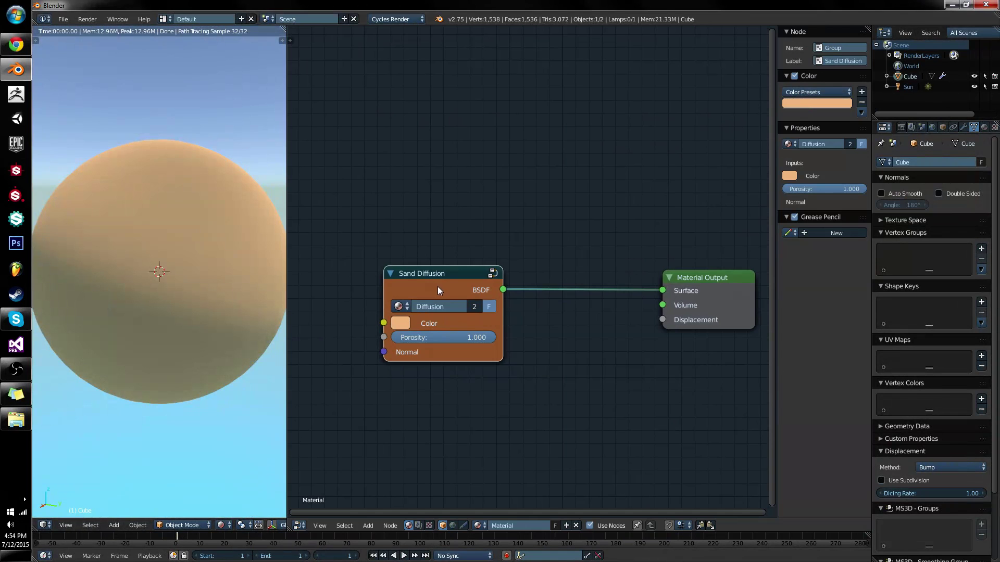
- Move the Sand Diffusion node closer to Material Output, keeping the two nodes level
middle_drag(438, 287, 449, 247)
key(Tab)
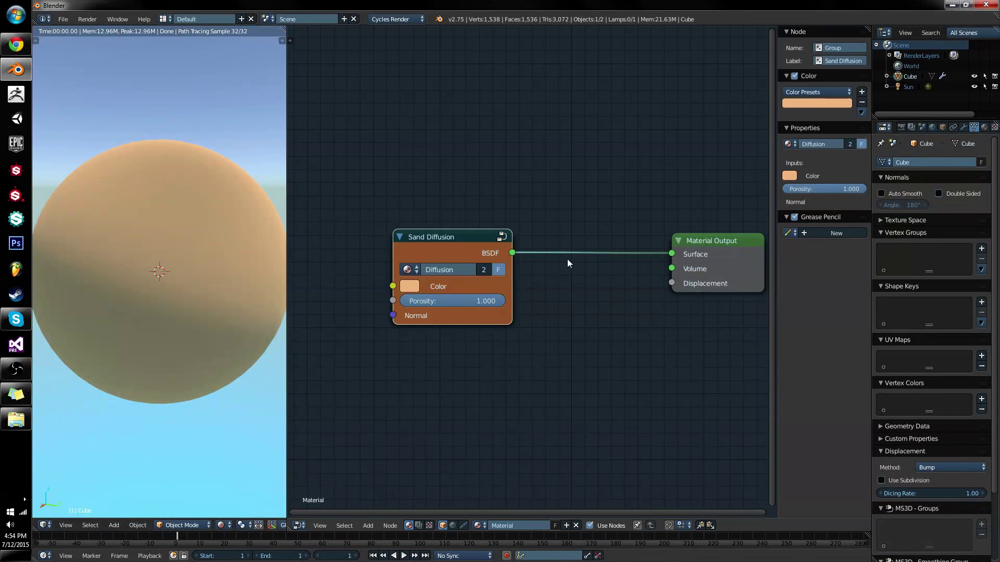
key(g)
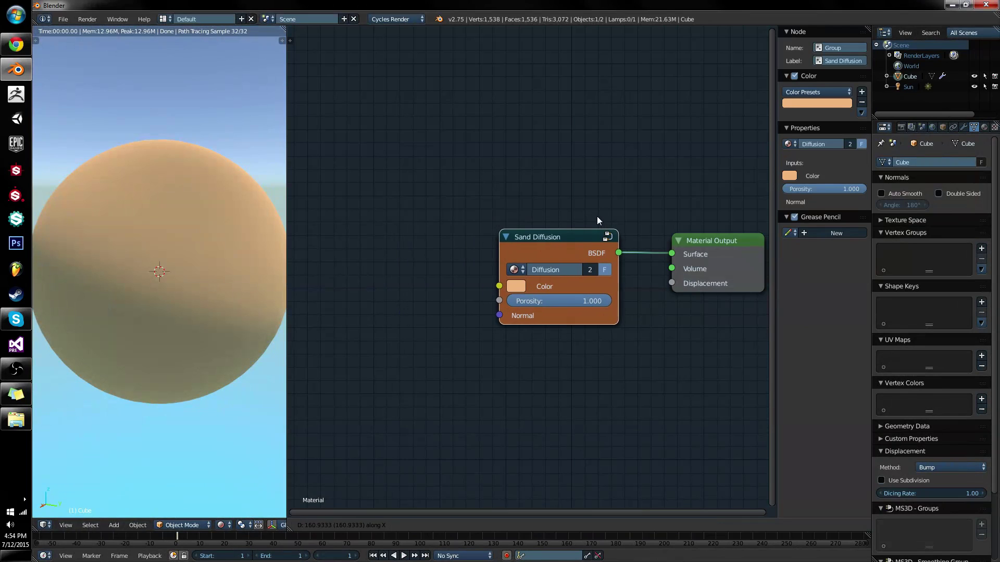
click(616, 216)
key(g)
click(612, 218)
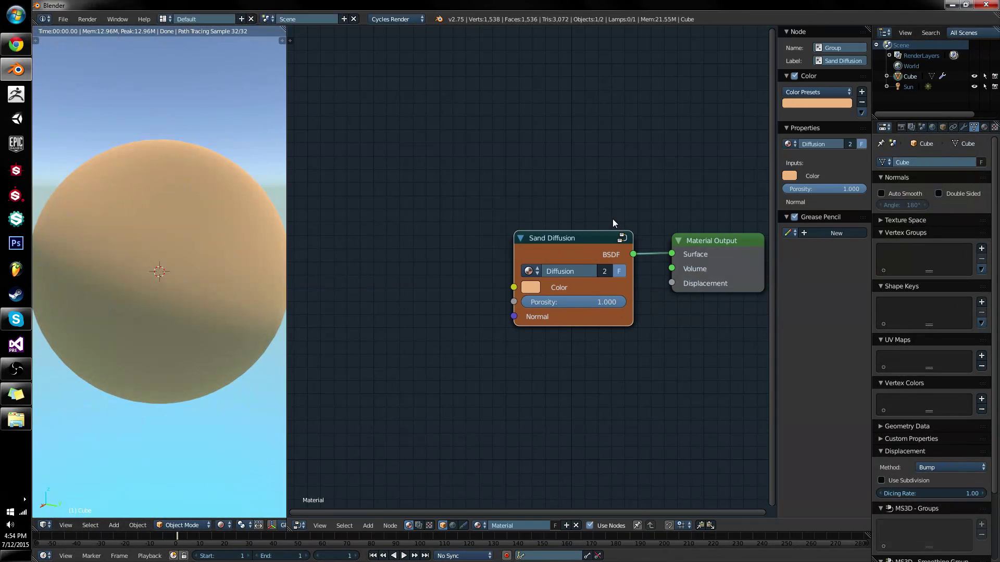
key(g)
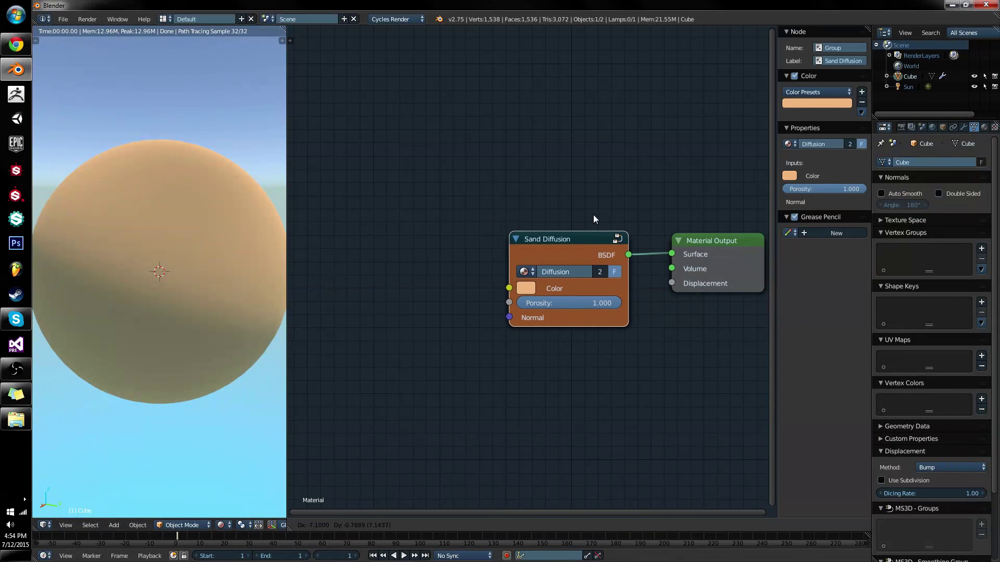
click(565, 214)
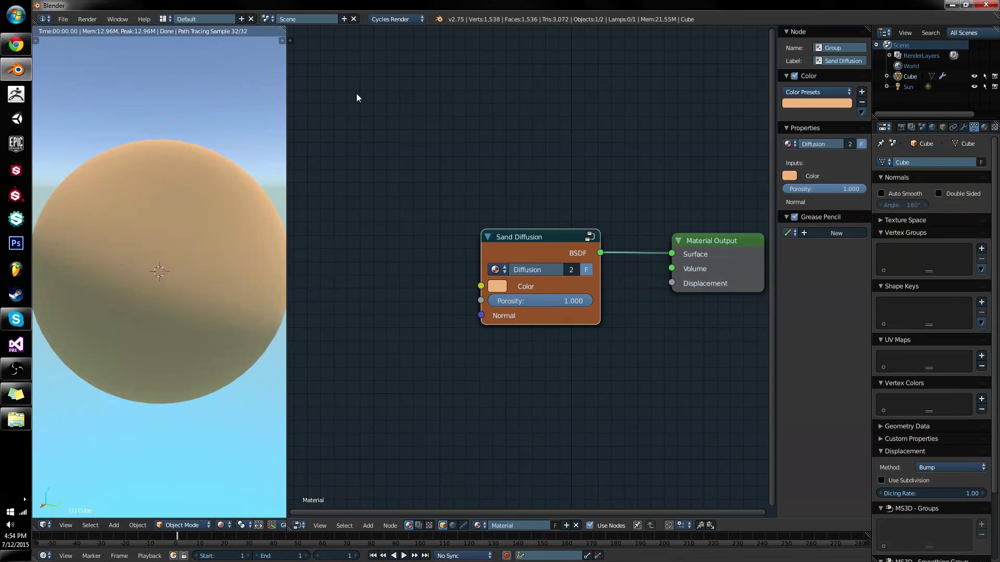
- Sketch a freehand Grease Pencil stroke in the empty space above the nodes and undo it
middle_drag(485, 176, 540, 273)
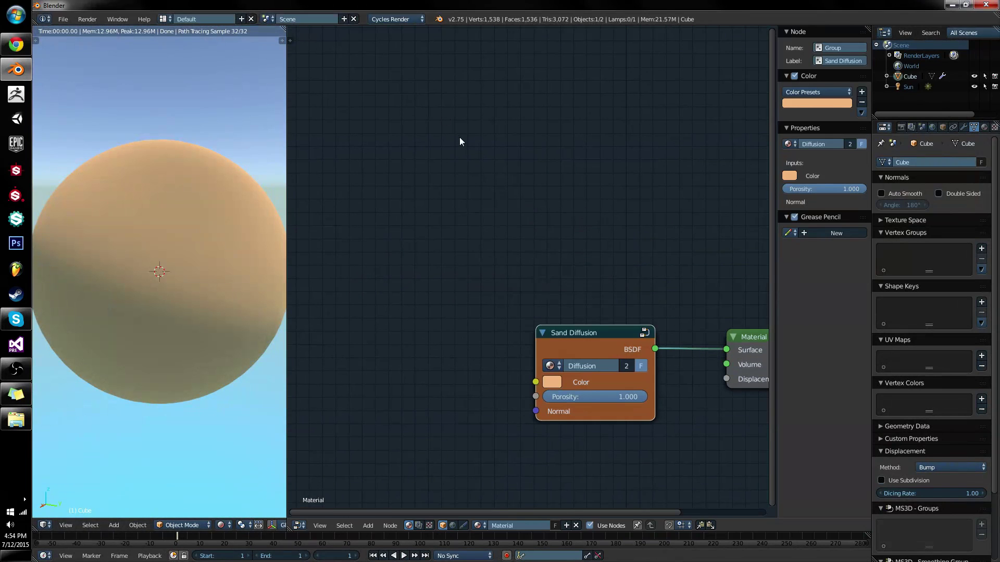
key(d)
mouse_move(407, 73)
mouse_down()
mouse_move(409, 178)
mouse_move(497, 126)
mouse_move(489, 72)
mouse_move(499, 192)
mouse_up()
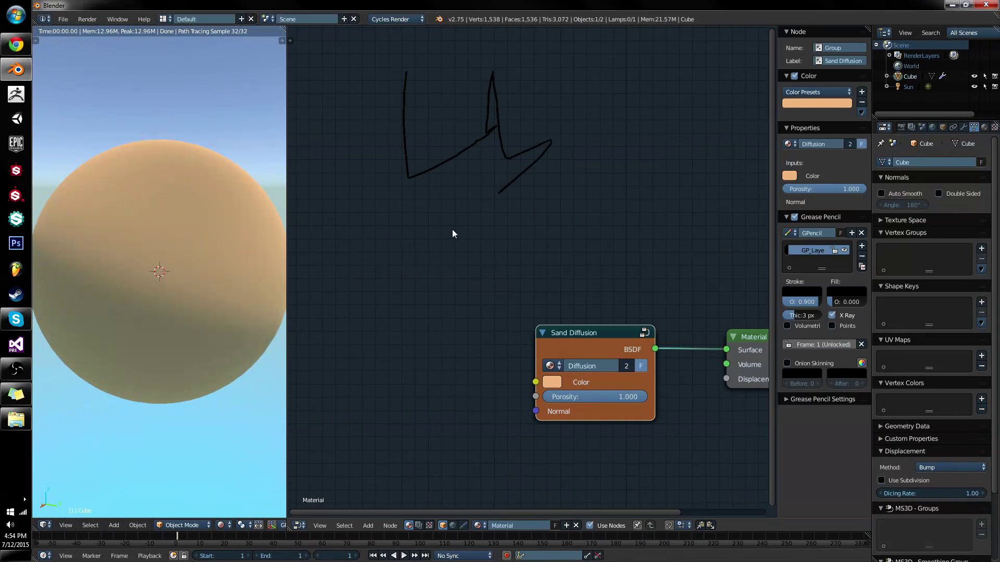
key(ctrl+z)
- Enter the Sand Diffusion node group and examine its internal nodes and note labels
key(Home)
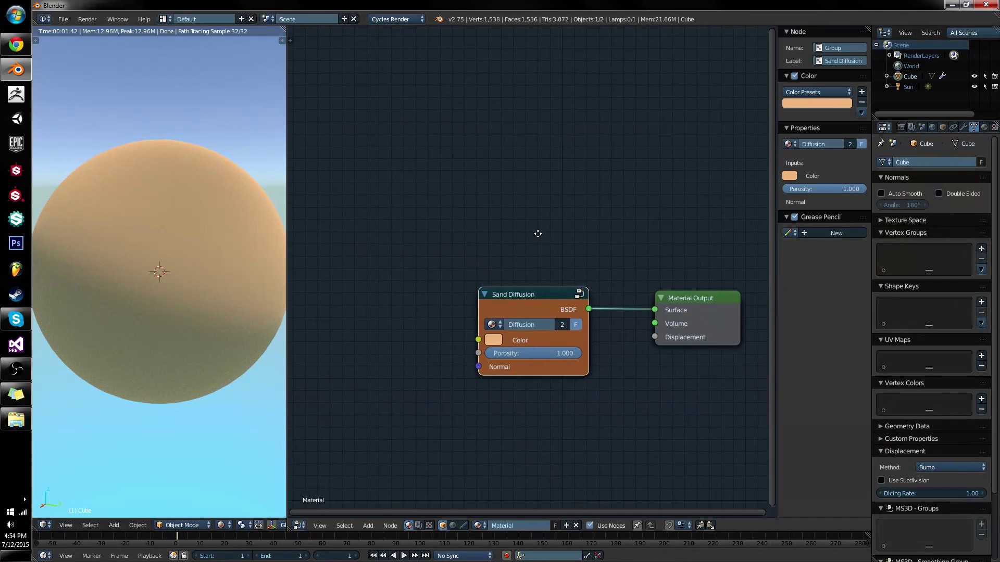
key(g)
click(472, 202)
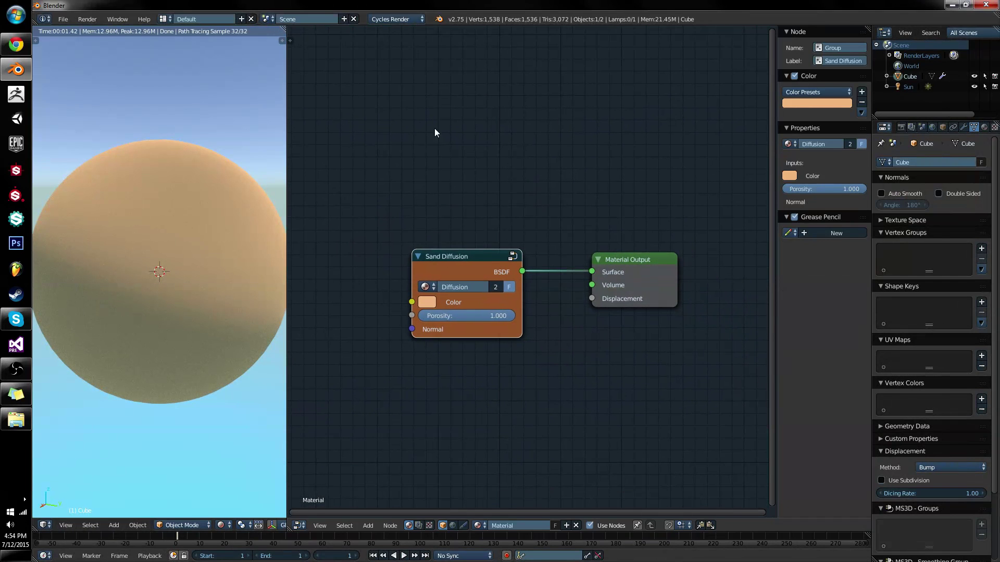
key(Tab)
scroll(534, 165, down, 5)
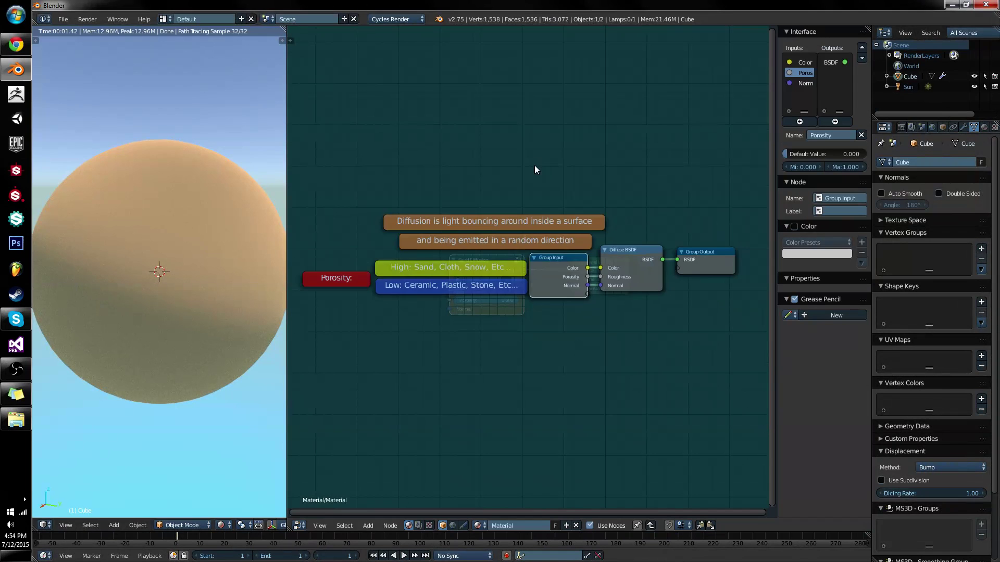
middle_drag(534, 164, 612, 149)
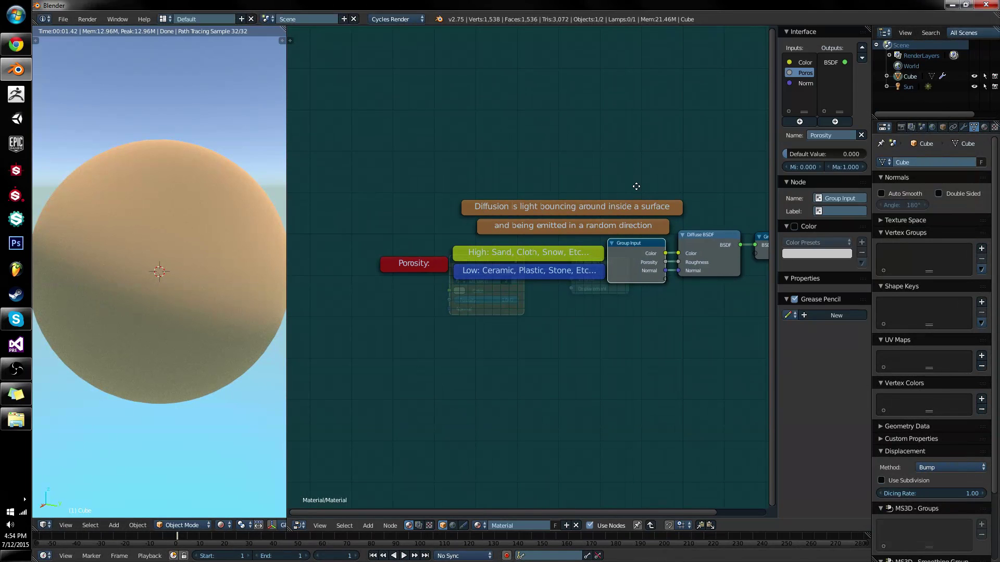
middle_drag(636, 186, 563, 198)
scroll(564, 192, up, 3)
- Sketch a freehand Grease Pencil stroke above the Diffuse BSDF node and delete its Grease Pencil layer
mouse_move(533, 139)
mouse_down()
mouse_move(627, 74)
mouse_move(637, 202)
mouse_up()
mouse_move(548, 241)
middle_down()
mouse_move(701, 179)
mouse_move(552, 244)
middle_up()
scroll(551, 243, down, 1)
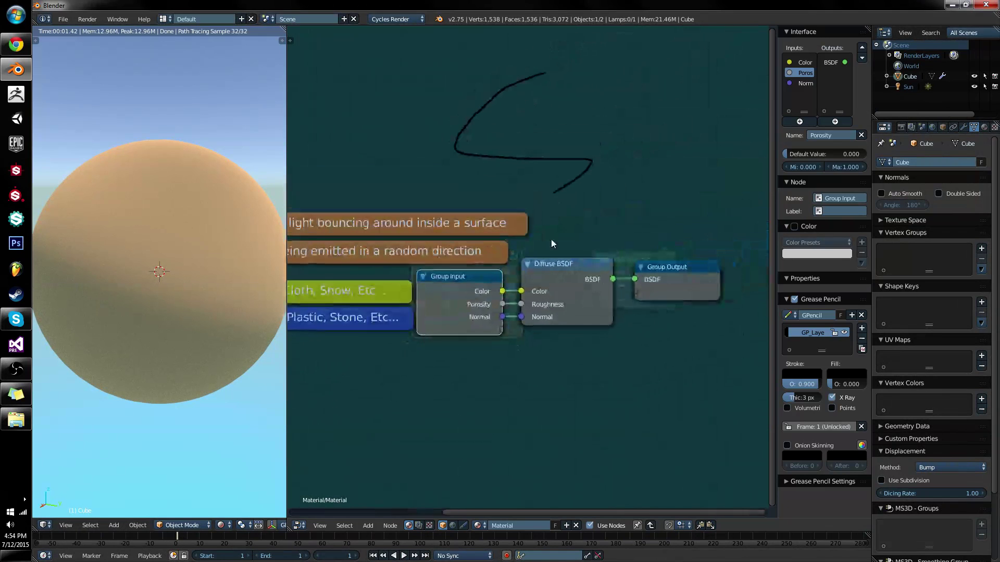
click(862, 339)
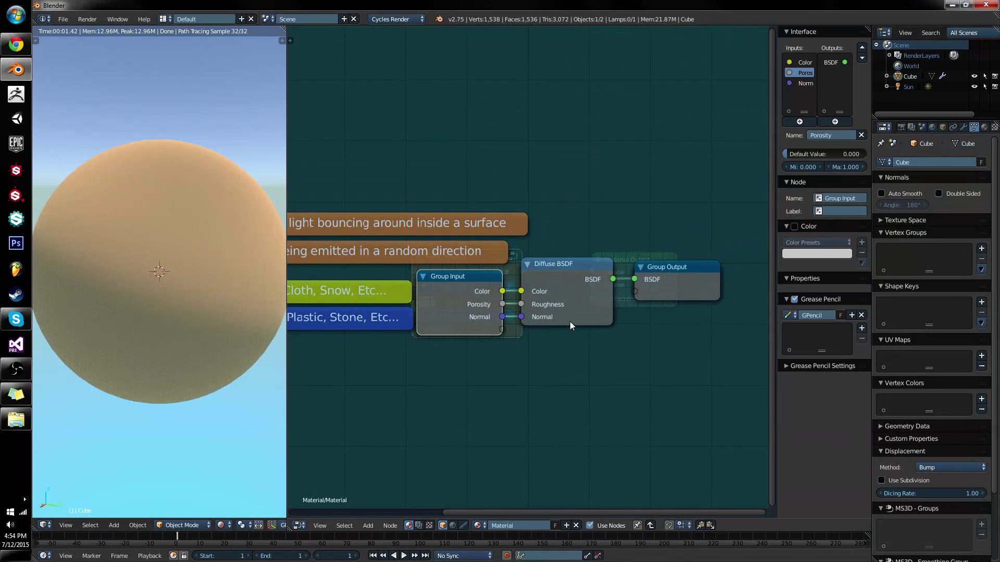
- Read the diffusion and porosity notes beside the Group Input node, and exit the node group
middle_drag(570, 320, 647, 308)
middle_drag(535, 283, 678, 274)
scroll(678, 274, down, 1)
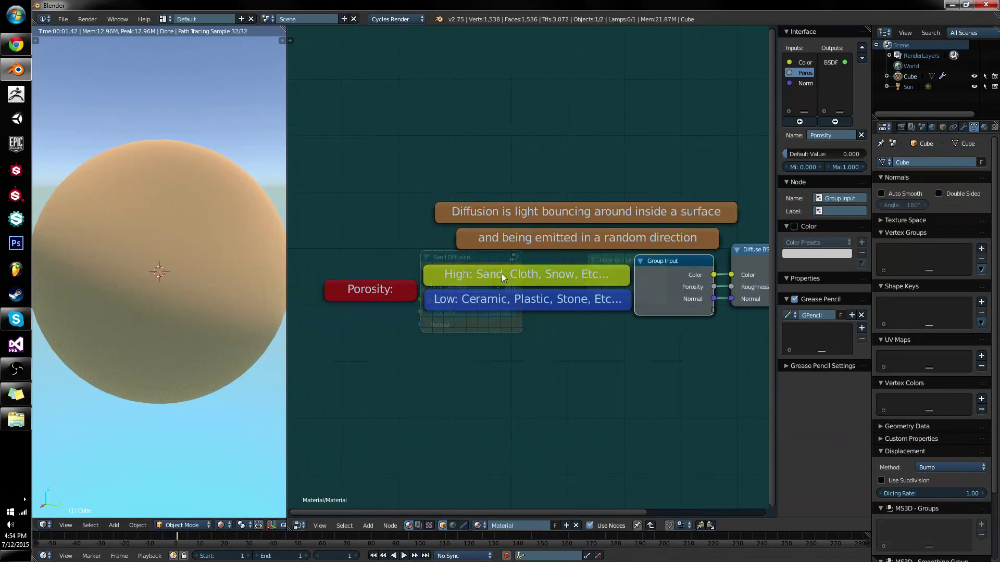
scroll(501, 273, up, 5)
middle_drag(517, 225, 455, 216)
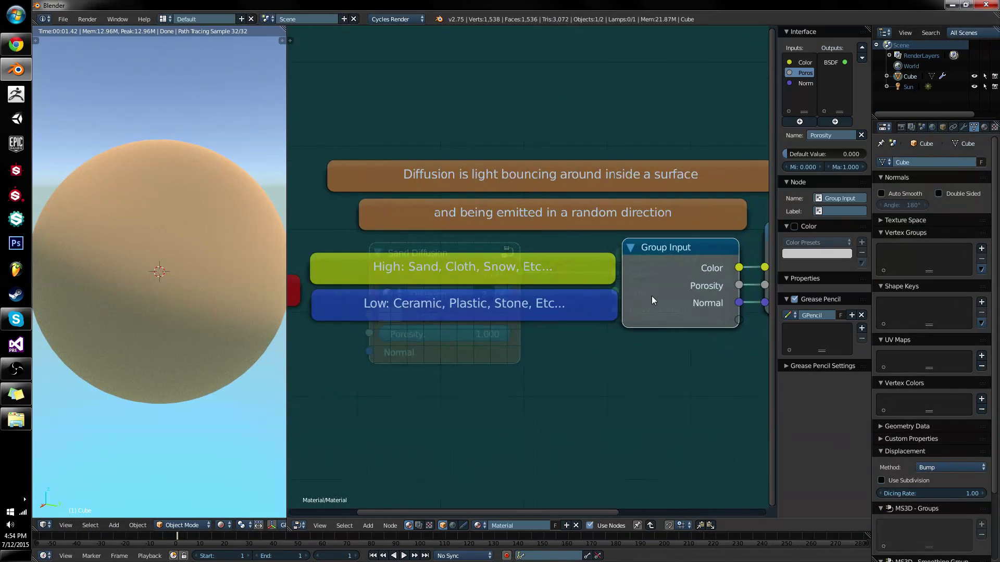
key(Tab)
scroll(586, 249, up, 2)
scroll(461, 239, down, 2)
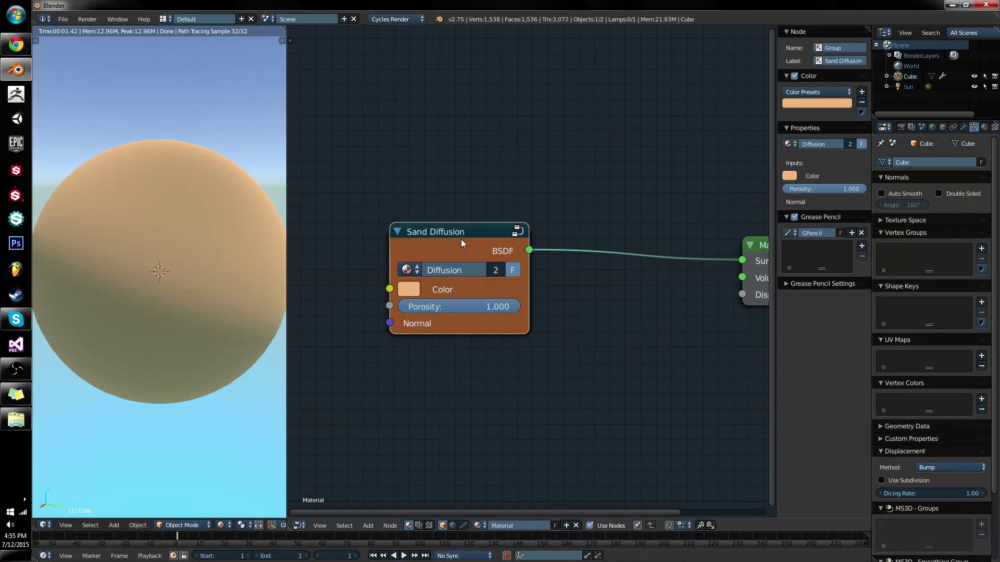
- Duplicate the Sand Diffusion node twice, placing one copy above and one below the original, both nearer Material Output
scroll(461, 239, down, 7)
middle_drag(551, 239, 624, 252)
drag(584, 278, 474, 234)
key(shift+d)
click(639, 161)
key(shift+d)
click(574, 334)
- Add a Frame layout node and size it to surround the three Sand Diffusion nodes
key(a)
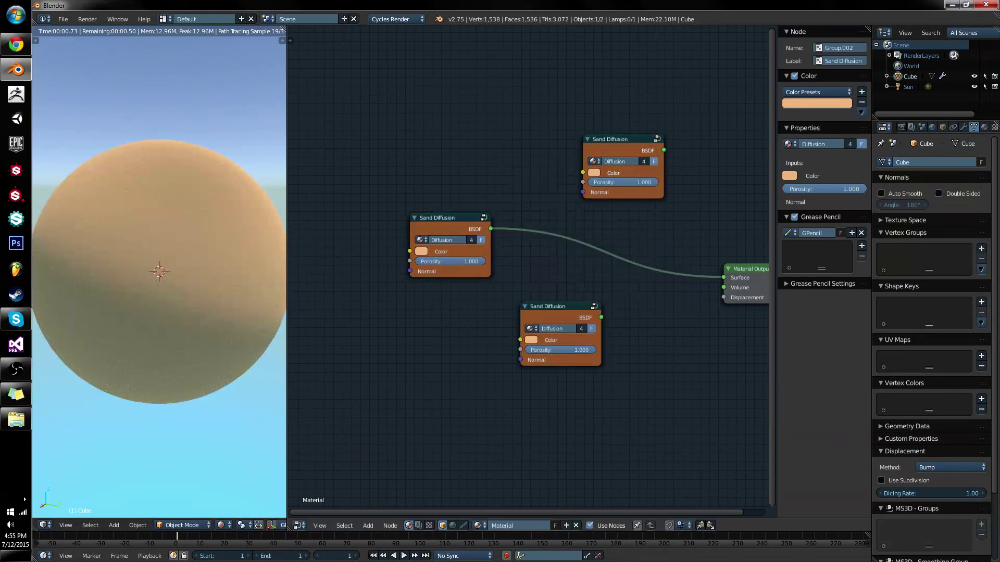
drag(444, 109, 636, 372)
key(shift+a)
mouse_move(583, 302)
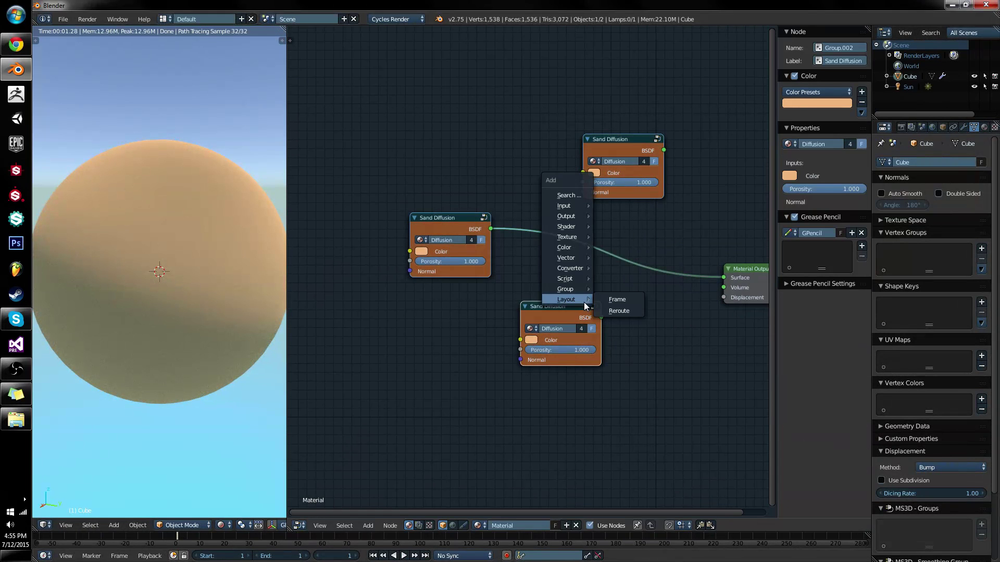
click(617, 299)
click(466, 126)
drag(500, 149, 633, 339)
- Select all three Sand Diffusion nodes and attach them to the frame
click(558, 308)
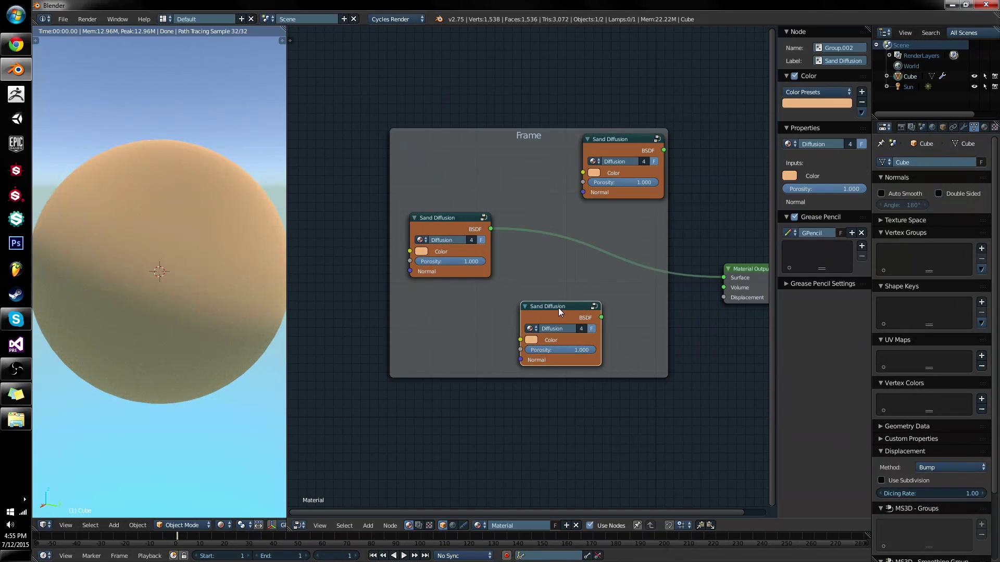
click(448, 217)
click(610, 143)
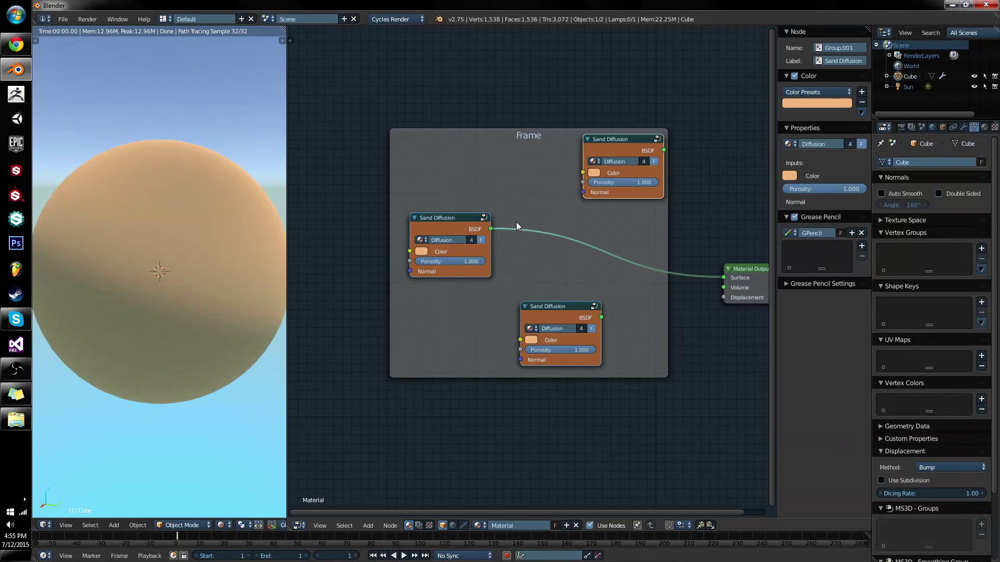
key(g)
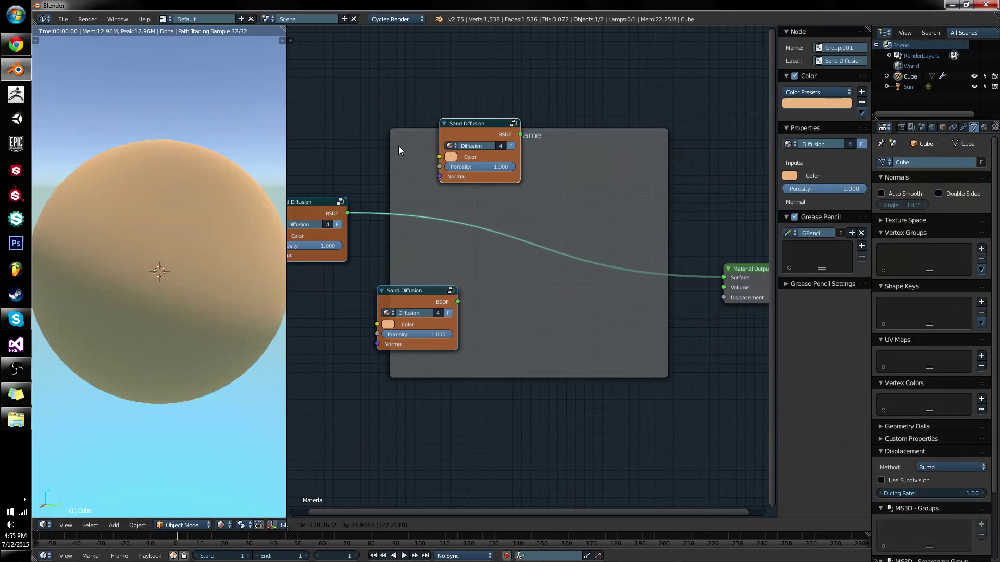
click(533, 194)
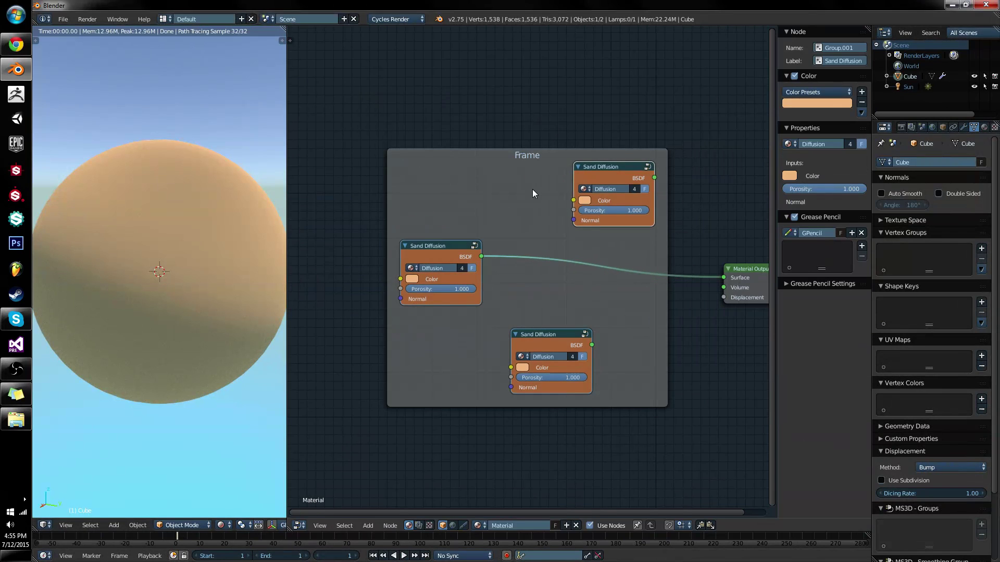
- Move the three framed nodes together, and reposition the Sand Diffusion node linked to Material Output within the frame
key(g)
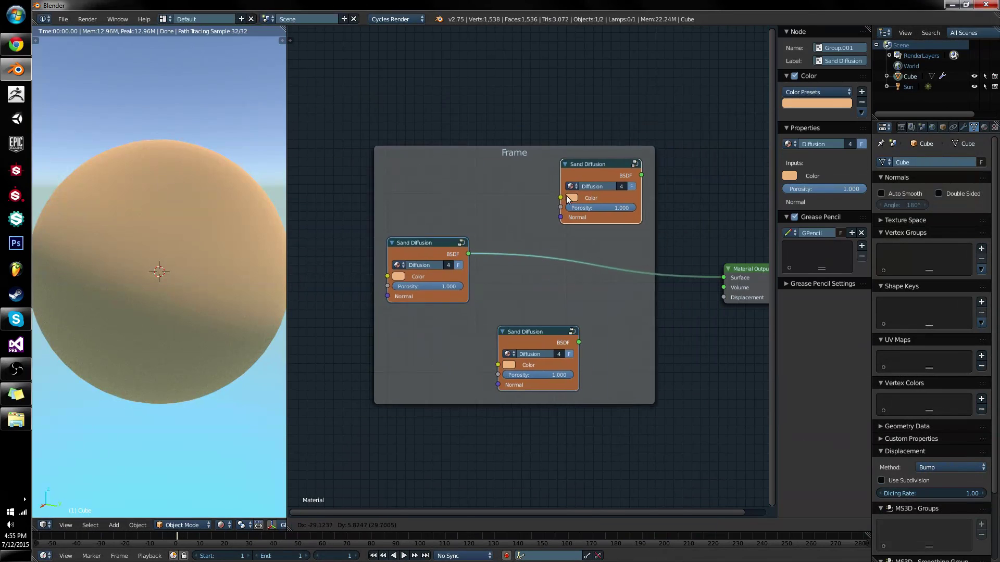
click(592, 185)
drag(446, 236, 491, 219)
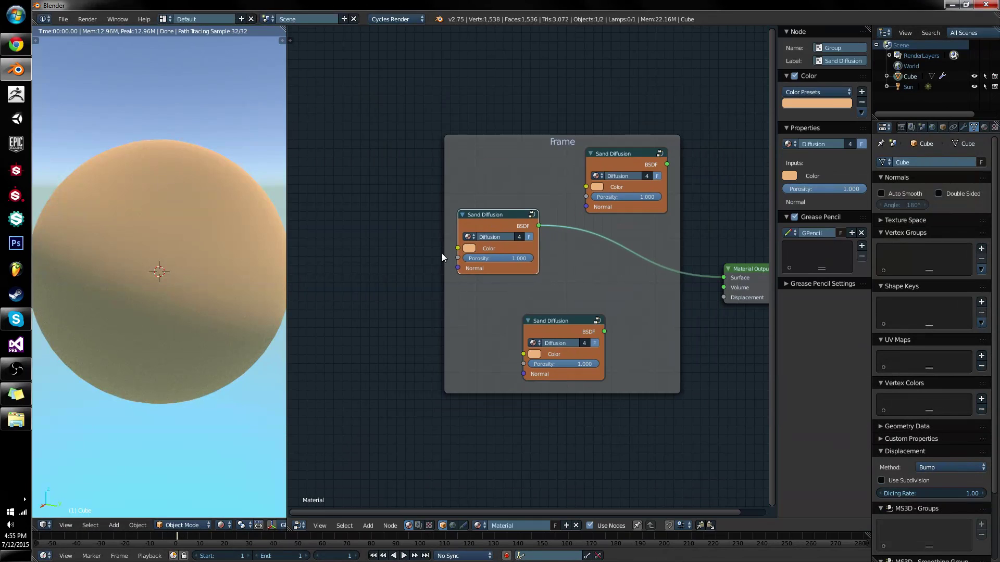
key(g)
click(352, 310)
key(g)
click(313, 329)
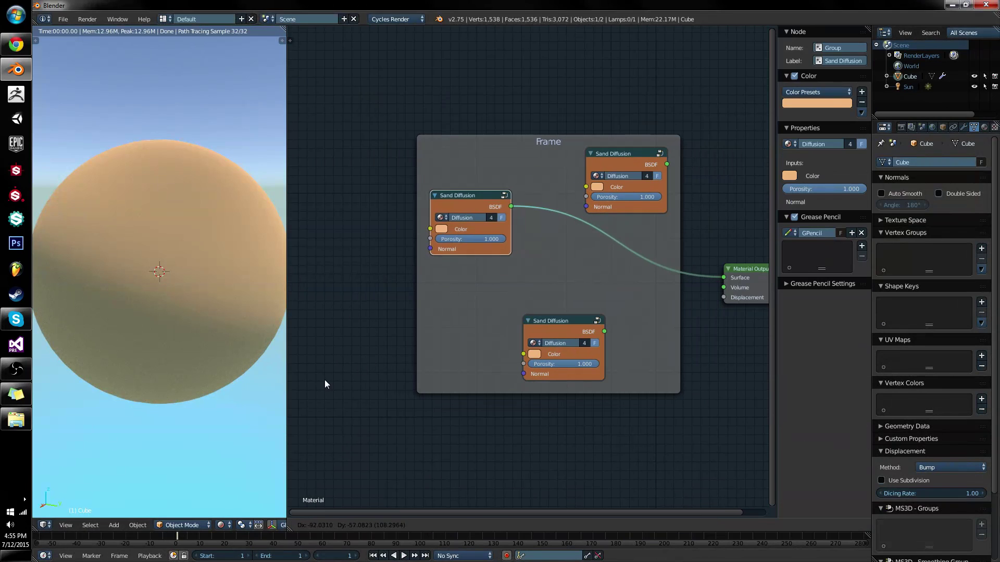
- Detach the Sand Diffusion node linked to Material Output from the frame and move it freely over the frame
key(alt+p)
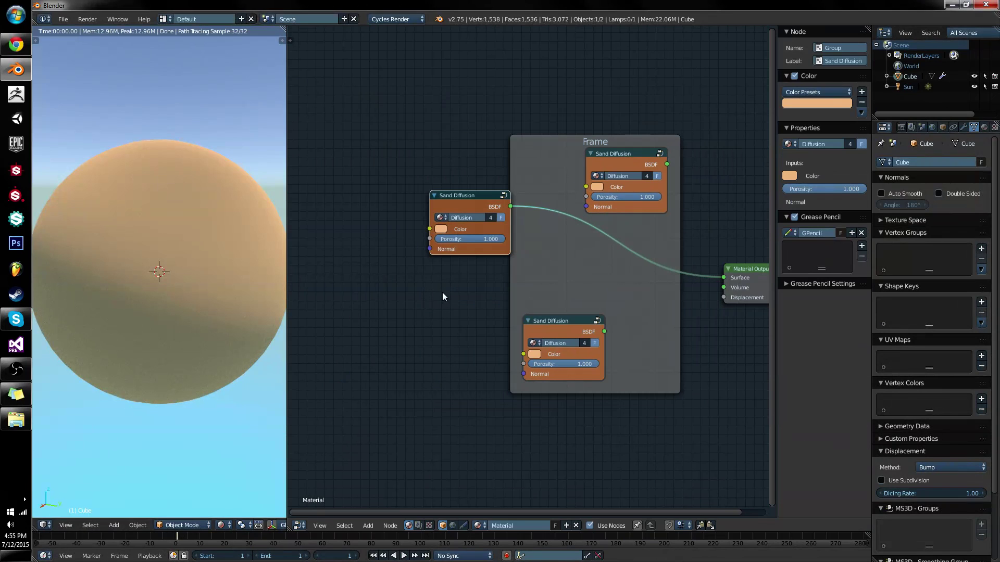
key(g)
right_click(434, 310)
key(g)
click(453, 305)
key(g)
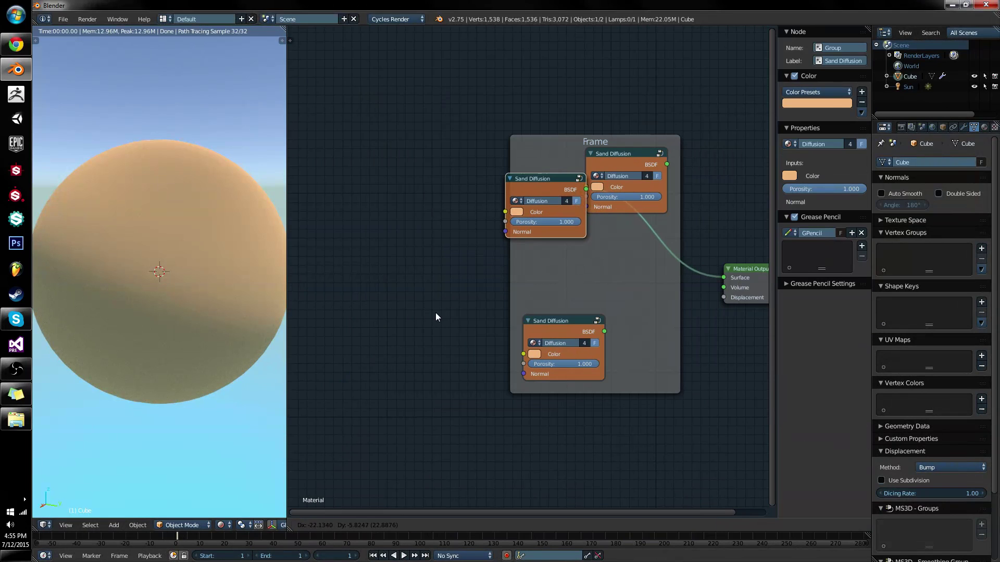
click(435, 312)
key(g)
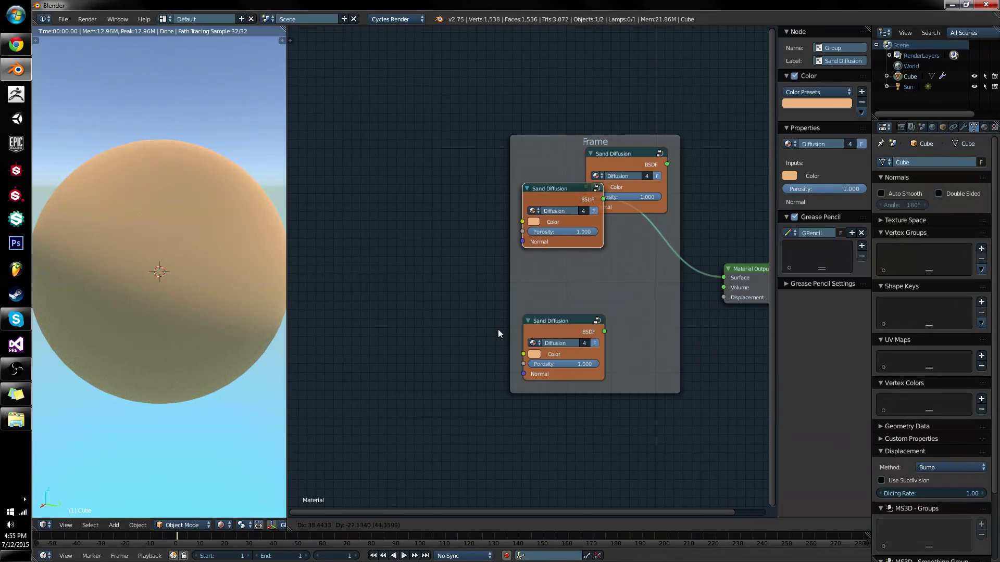
click(496, 330)
key(g)
click(429, 304)
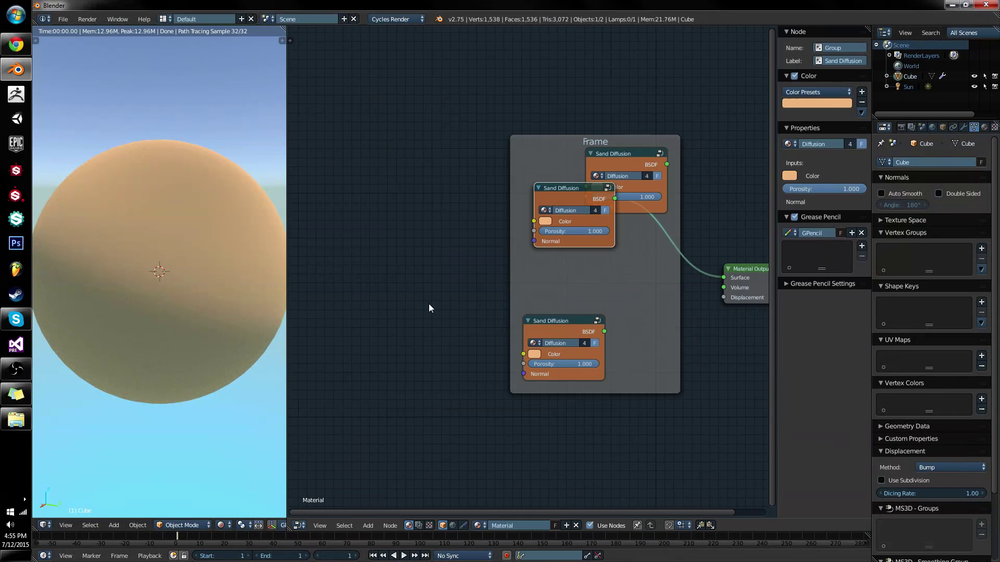
- Attach the linked Sand Diffusion node to the frame again and place it at the frame's upper left
key(g)
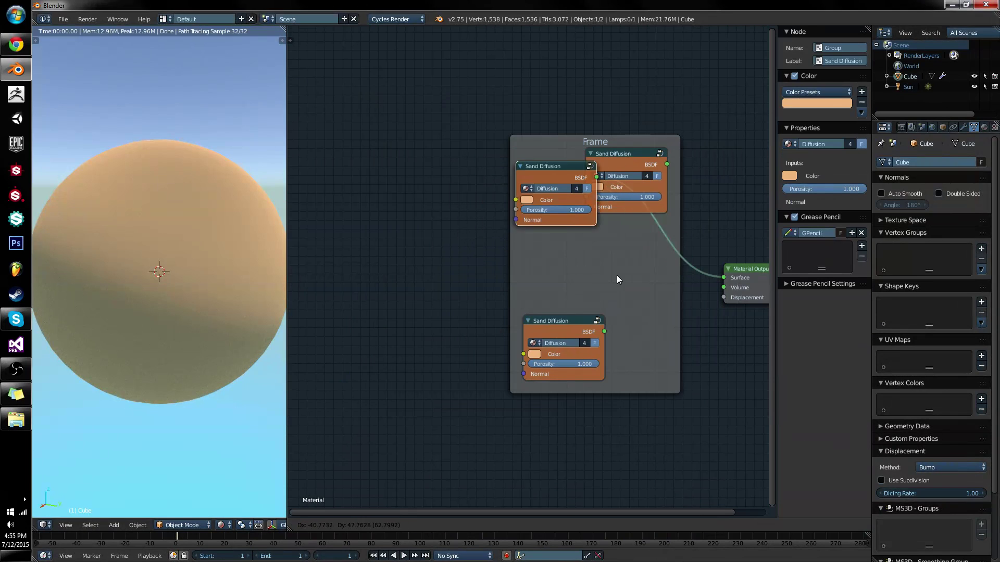
click(598, 279)
key(g)
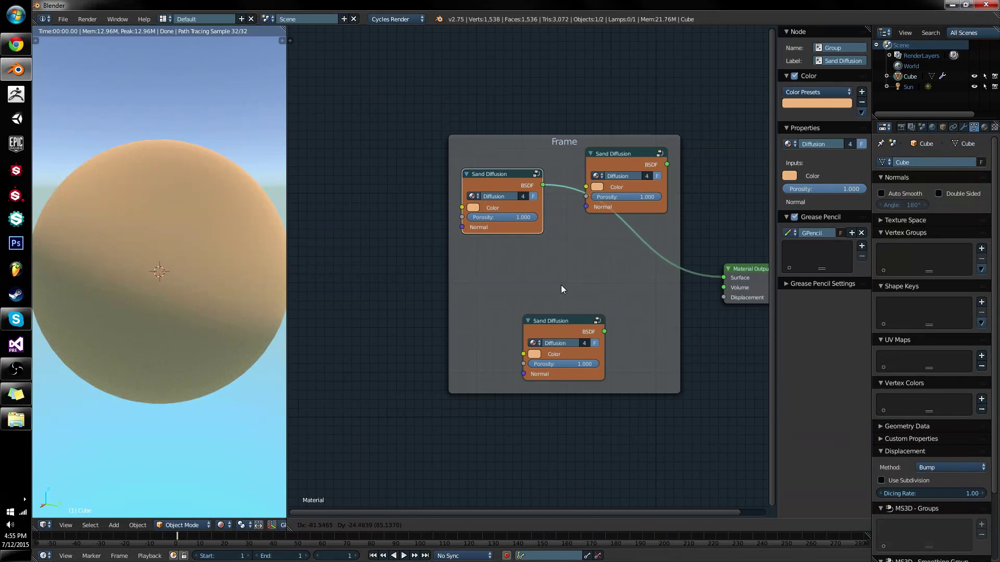
click(561, 285)
- Stack the other two Sand Diffusion nodes in a vertical column below the linked one
click(614, 155)
key(g)
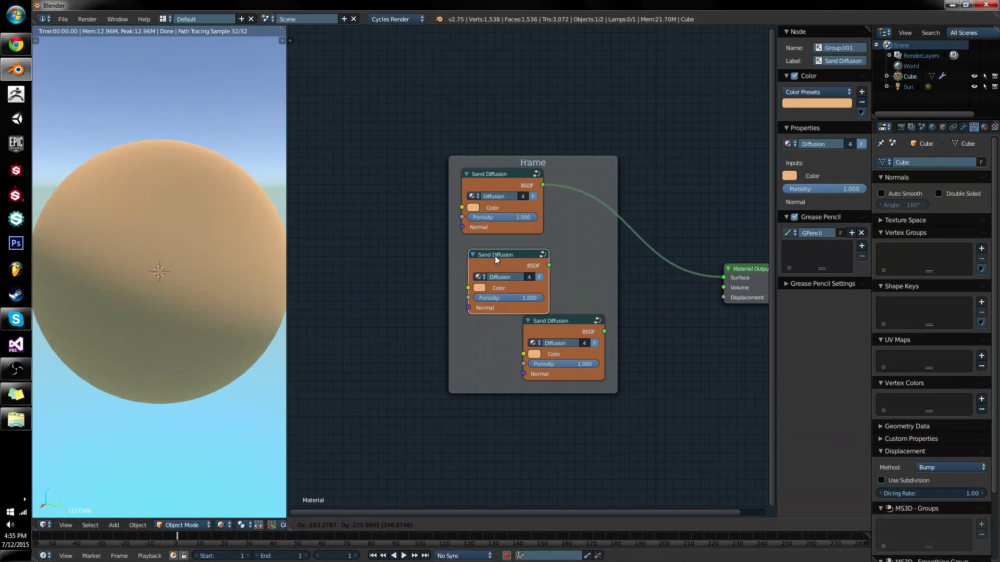
click(491, 248)
drag(582, 324, 521, 330)
- Label the frame around the three Sand Diffusion nodes "Sand Colors"
click(547, 164)
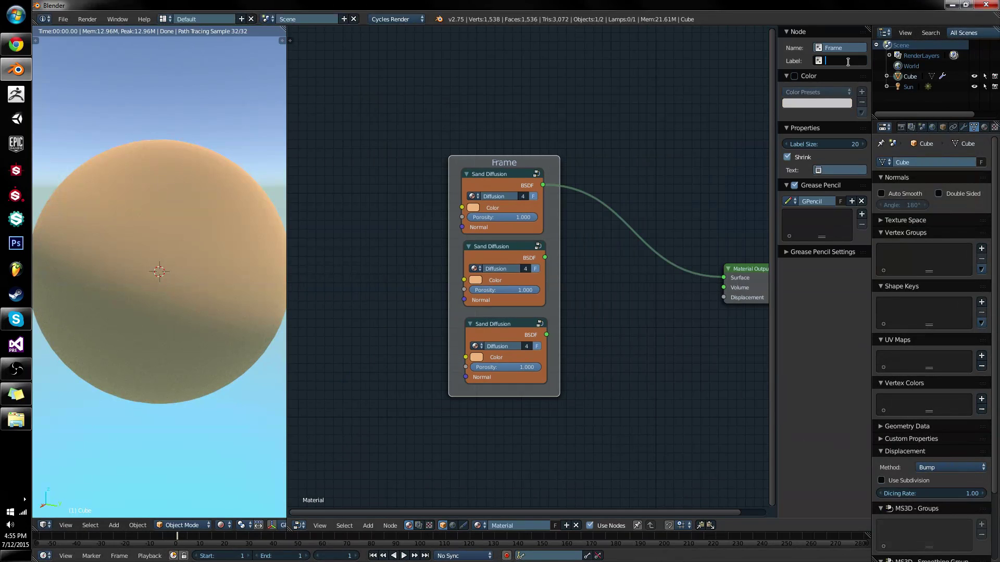
text(Sand Colors)
key(Return)
- Enable a custom color for the Sand Colors frame and set it to red
click(801, 74)
click(796, 76)
click(801, 76)
click(804, 104)
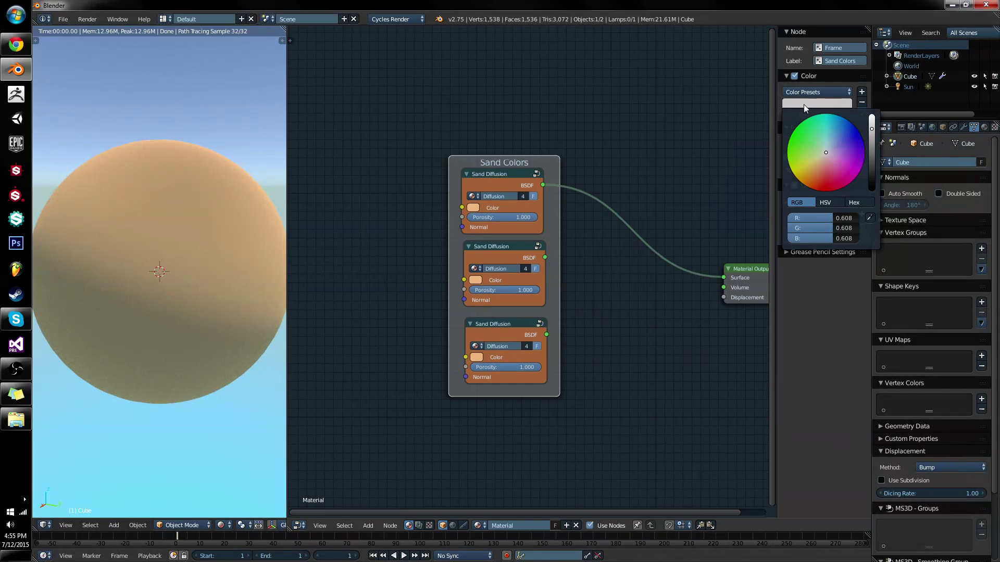
drag(805, 125, 835, 174)
middle_drag(605, 218, 532, 223)
scroll(529, 245, up, 1)
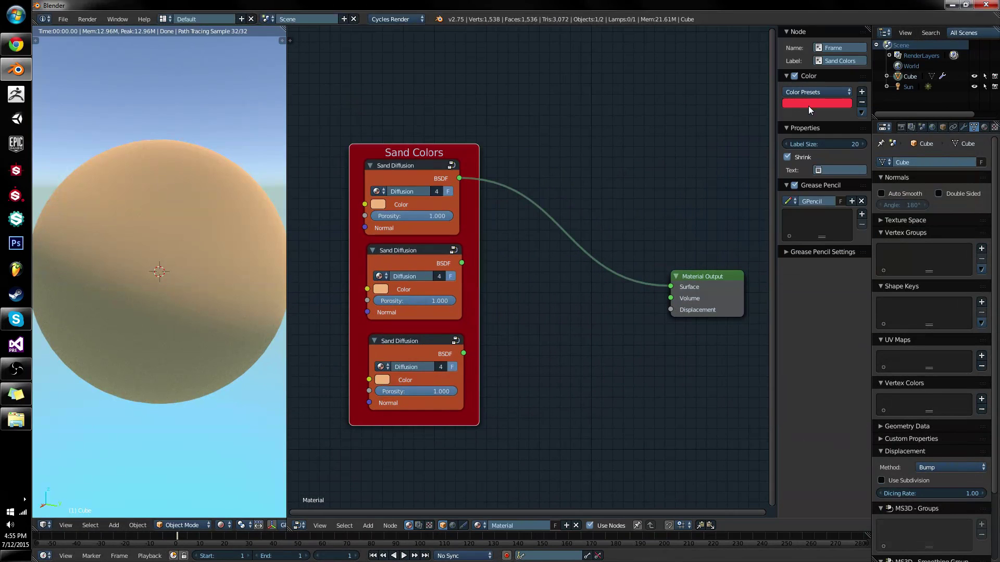
- Change the Sand Colors frame's custom color to a golden yellow
click(808, 105)
drag(801, 156, 809, 166)
scroll(809, 166, down, 5)
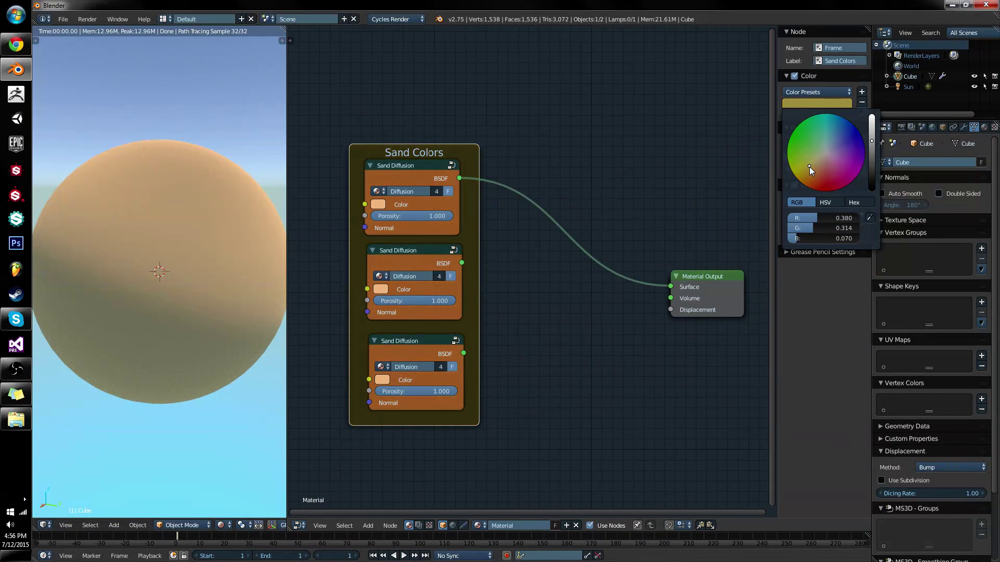
scroll(478, 245, down, 1)
- Move the Sand Colors frame with its nodes around and place it beside the Material Output node
middle_drag(478, 245, 591, 218)
scroll(591, 218, down, 1)
key(g)
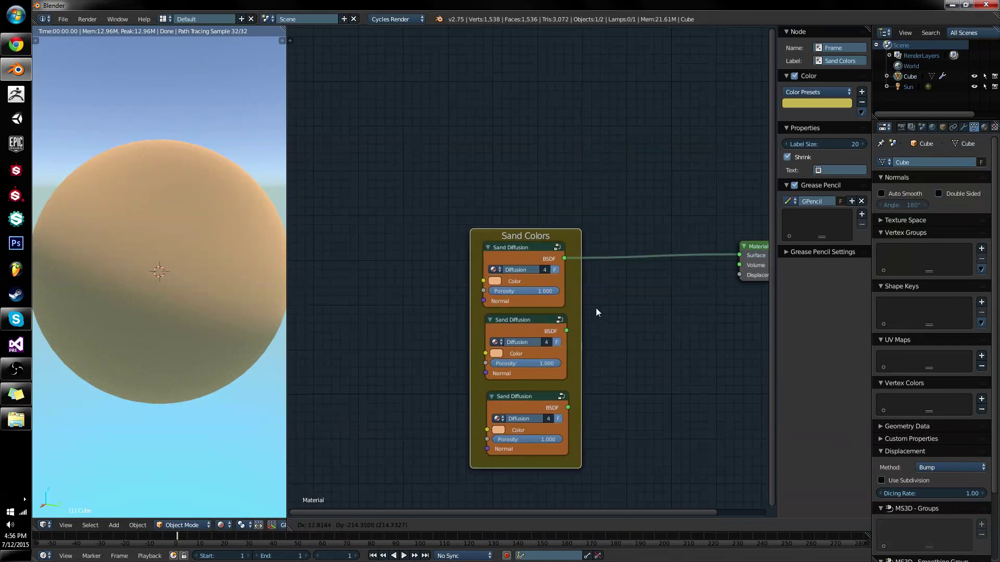
click(586, 303)
middle_drag(577, 294, 521, 245)
key(g)
click(454, 261)
key(g)
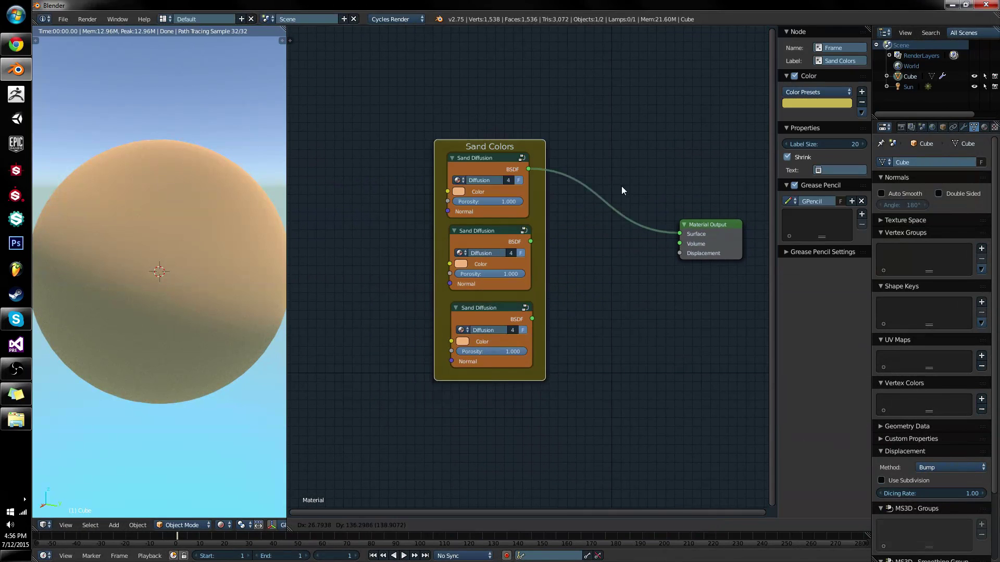
click(658, 155)
- Open the top Sand Diffusion node group to view its annotation frames, and exit the group
click(526, 127)
key(Tab)
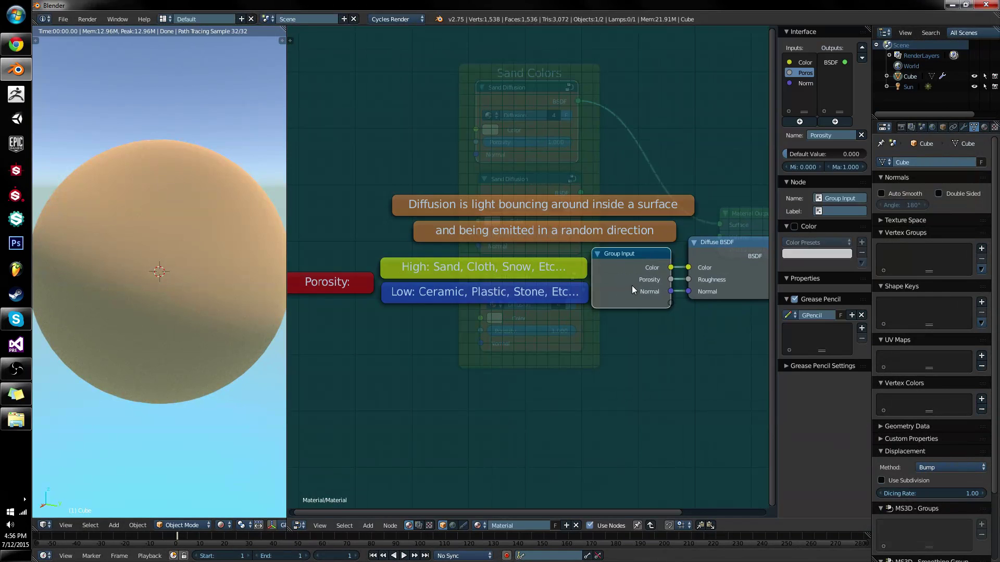
key(Tab)
- Add an empty Frame layout node to the left of the Sand Colors frame
scroll(632, 285, up, 1)
middle_drag(331, 85, 448, 207)
key(a)
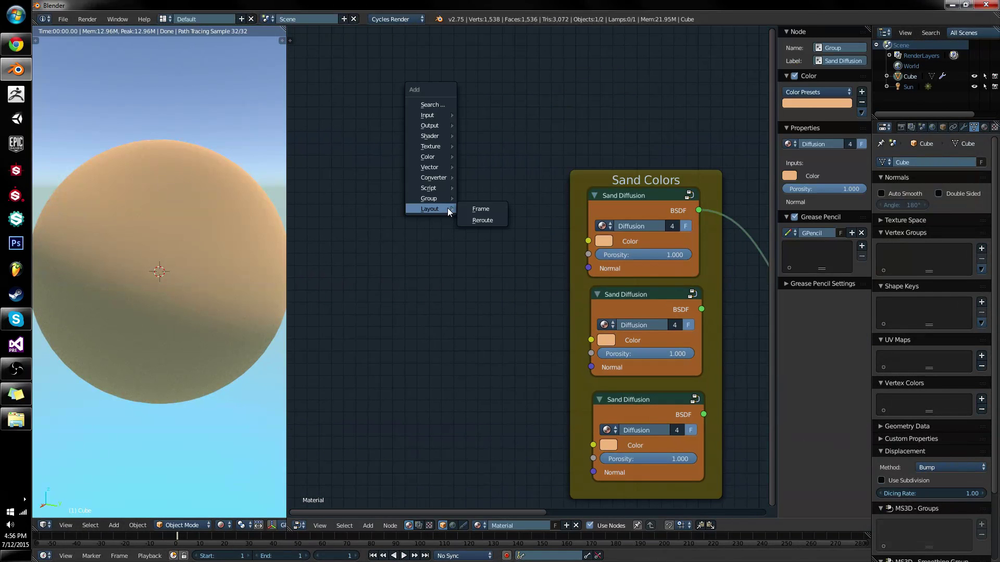
click(474, 210)
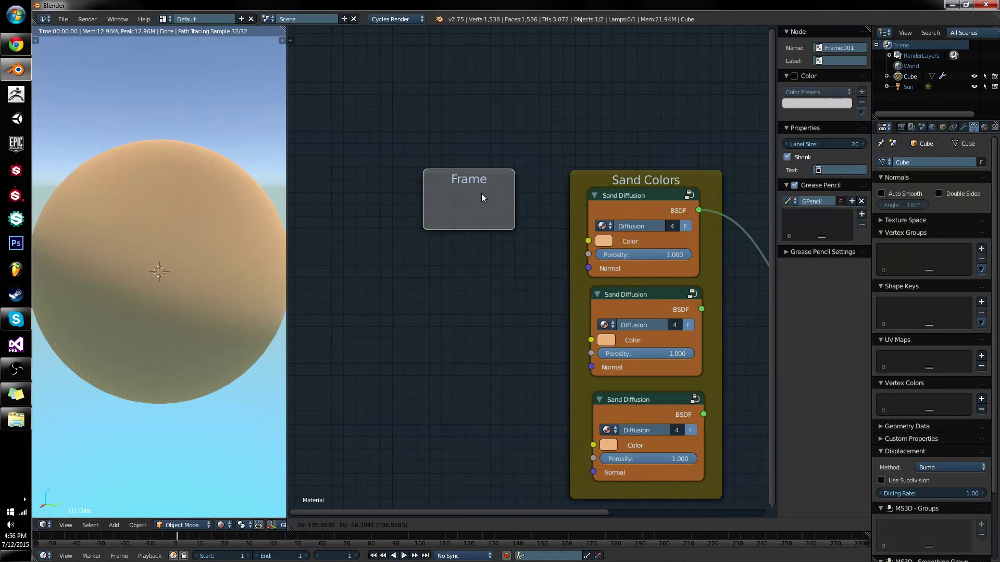
click(437, 191)
drag(430, 199, 420, 203)
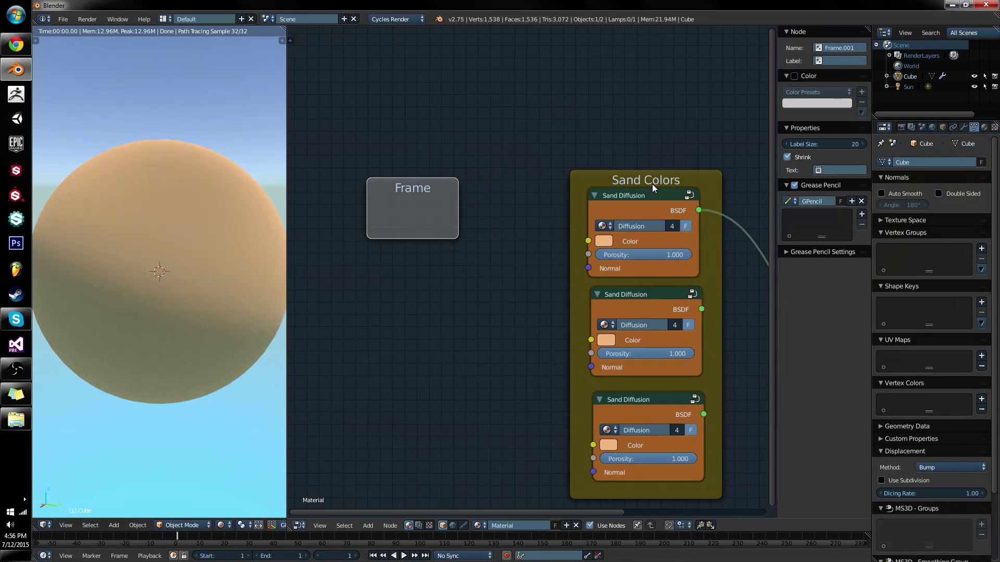
- Nudge the top Sand Diffusion node slightly, and shape the empty frame into a wide, thin banner centered above Sand Colors
mouse_move(652, 183)
mouse_down()
mouse_move(605, 193)
mouse_move(506, 129)
mouse_move(672, 95)
mouse_move(712, 189)
mouse_move(657, 186)
mouse_up()
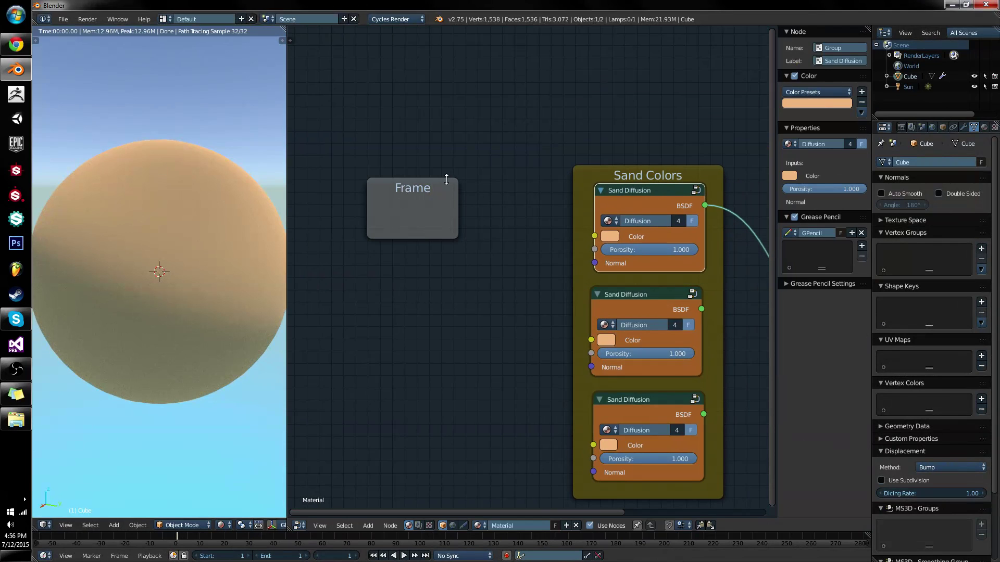
drag(446, 178, 437, 130)
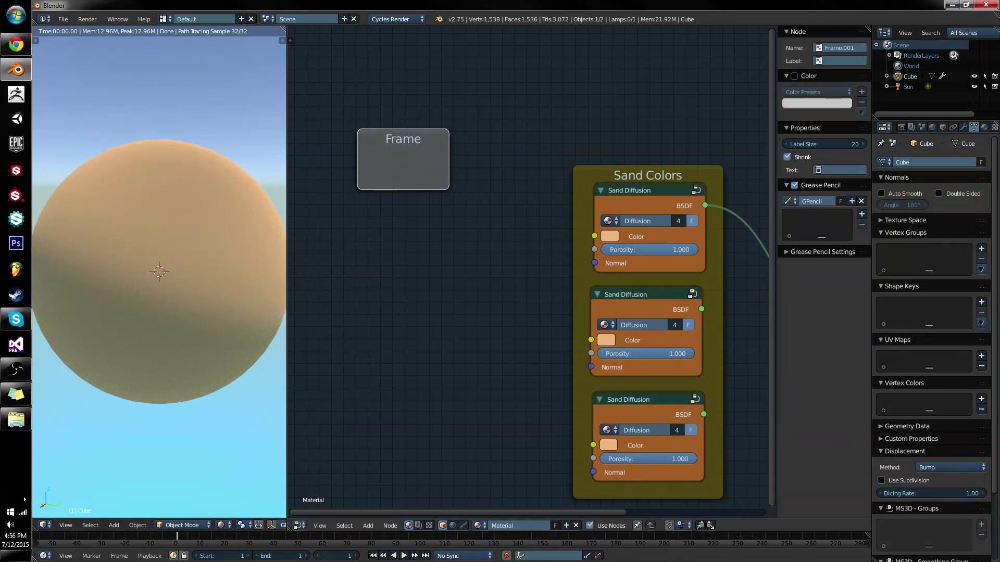
drag(448, 189, 588, 97)
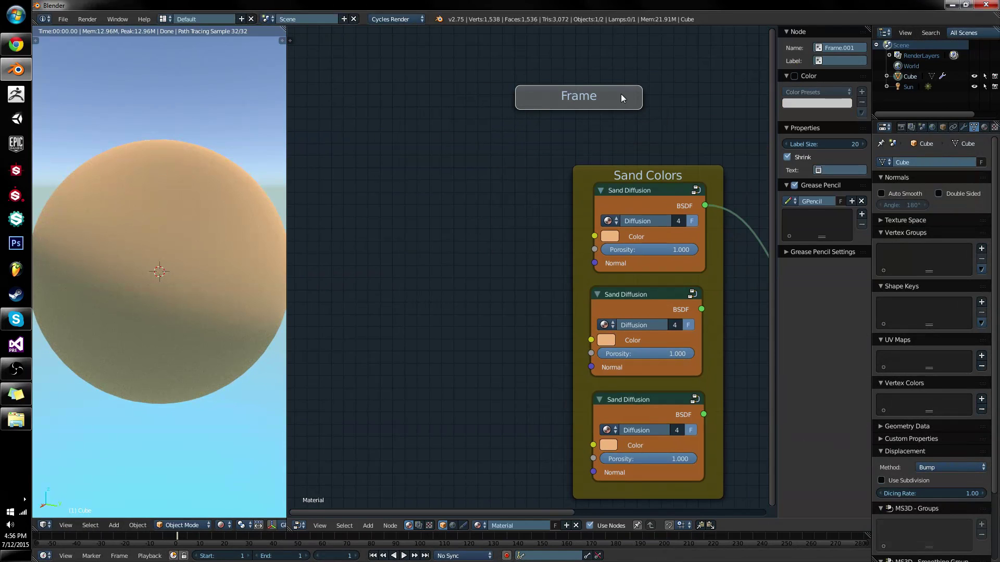
middle_drag(620, 97, 457, 194)
drag(475, 203, 625, 207)
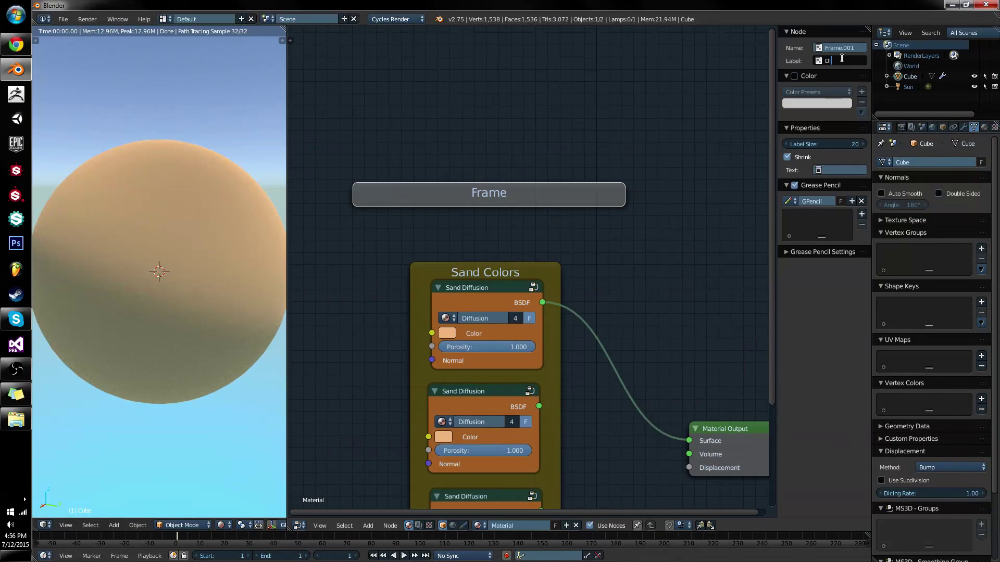
- Label the banner frame "Basic Sand Material"
key(BackSpace)
key(BackSpace)
text(Basic Sand Material)
key(Return)
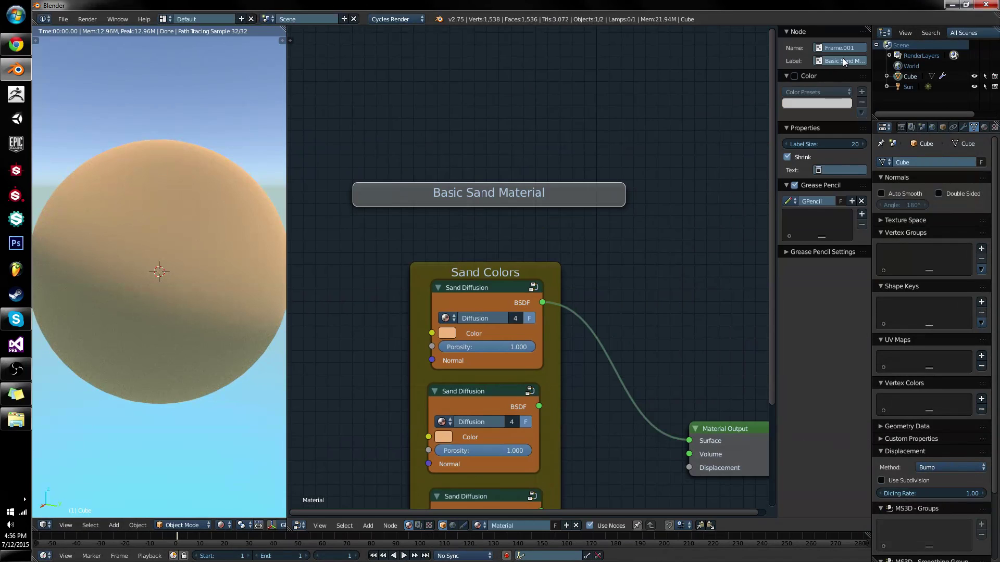
- Enable a custom color for the Basic Sand Material frame and set it to blue
click(794, 76)
click(805, 102)
drag(819, 155, 818, 167)
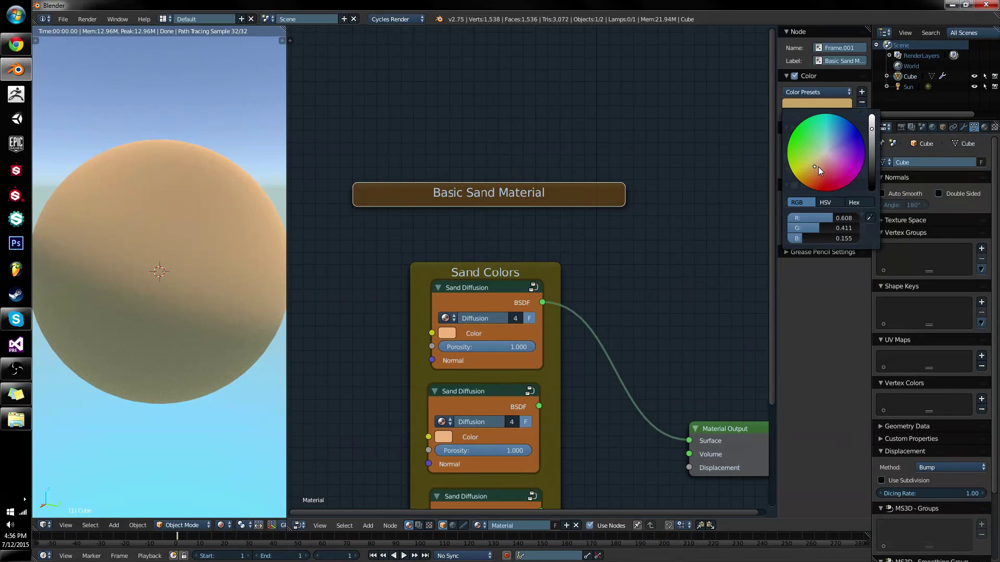
click(836, 142)
scroll(537, 181, up, 1)
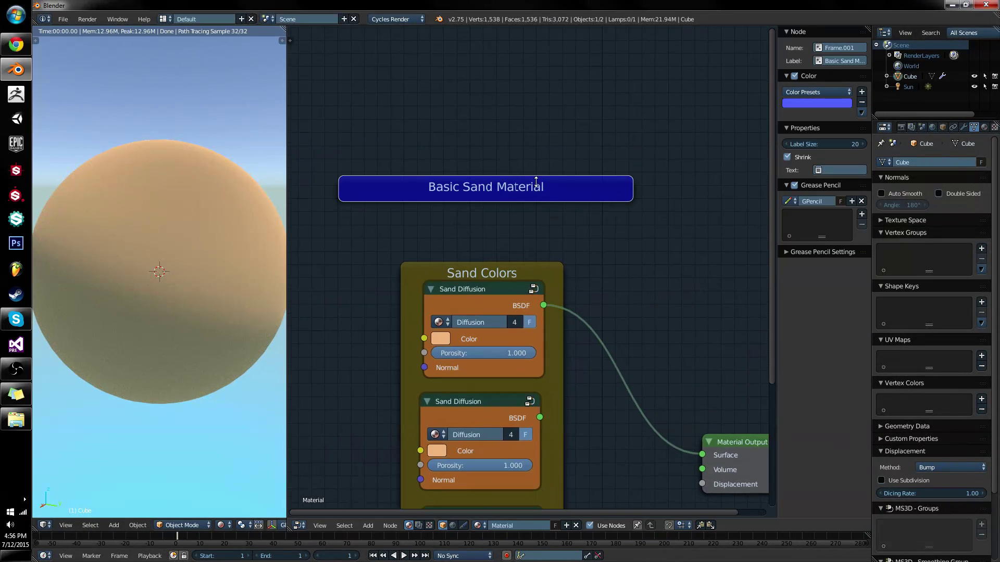
- Drop the Basic Sand Material banner into the Sand Colors frame, detach it again and place it just above that frame
middle_drag(547, 208, 567, 176)
key(g)
click(552, 227)
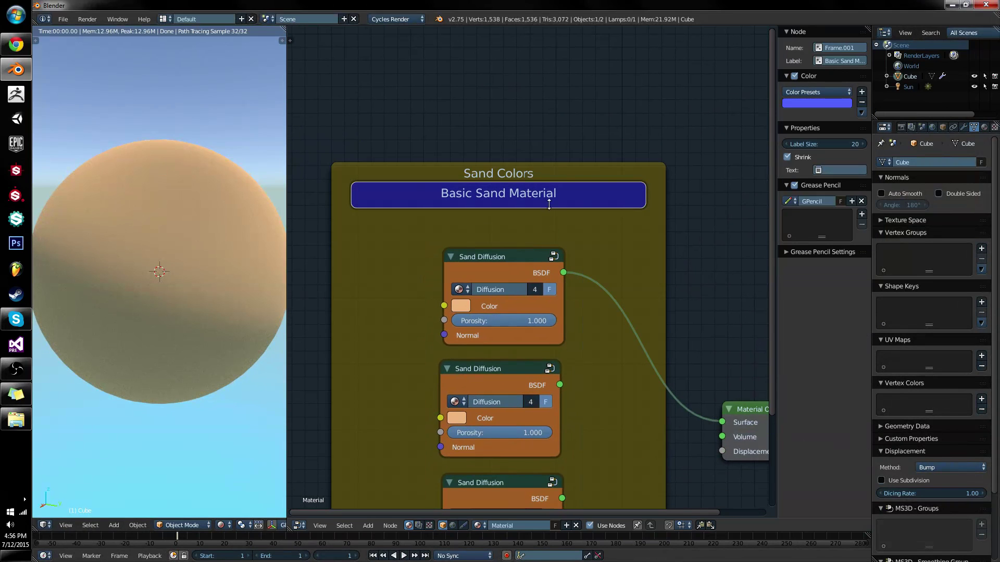
key(alt+d)
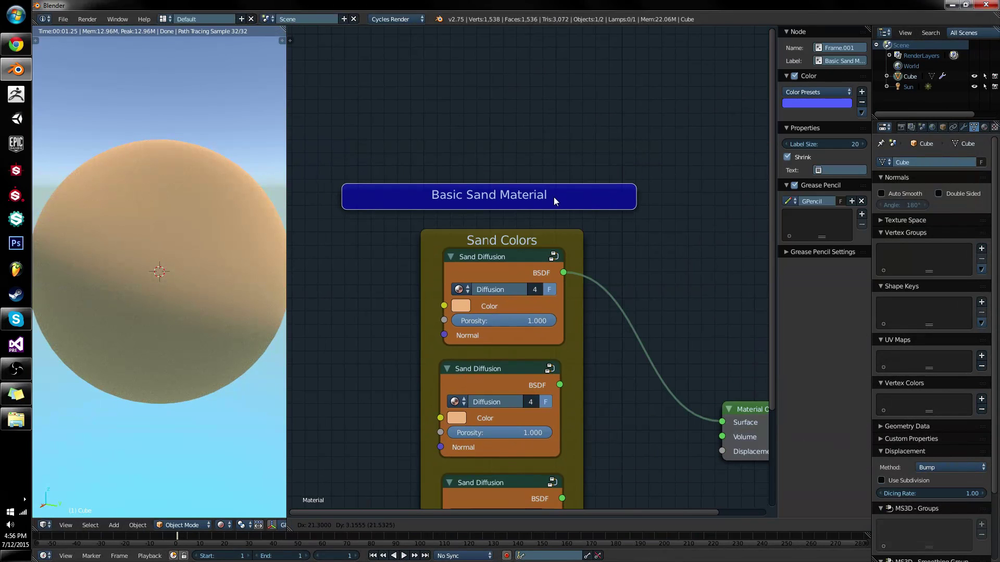
click(566, 191)
- Duplicate the Basic Sand Material banner above the original and label the copy "sand is a bunch of tiny pieces of rock"
key(shift+d)
click(594, 99)
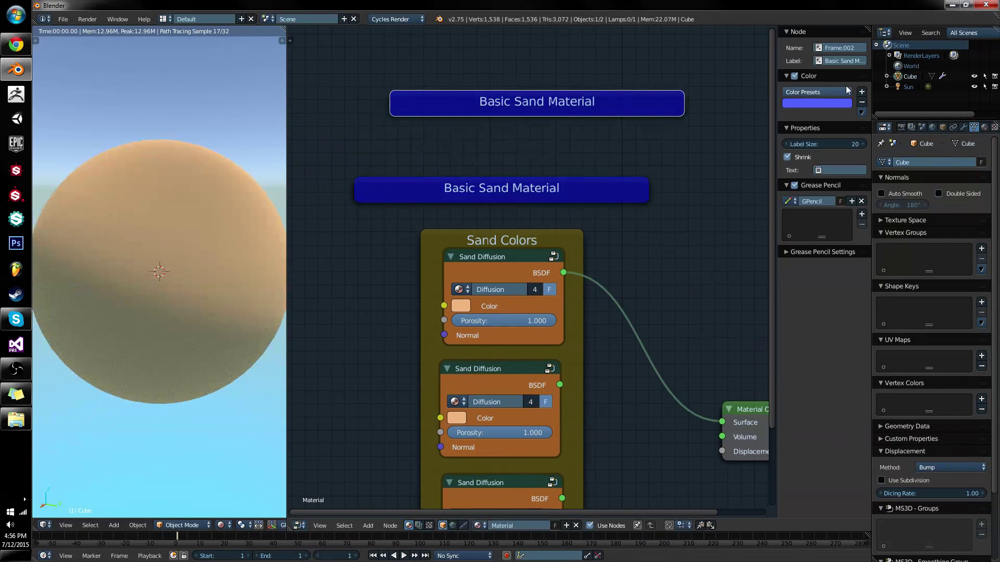
click(862, 61)
key(BackSpace)
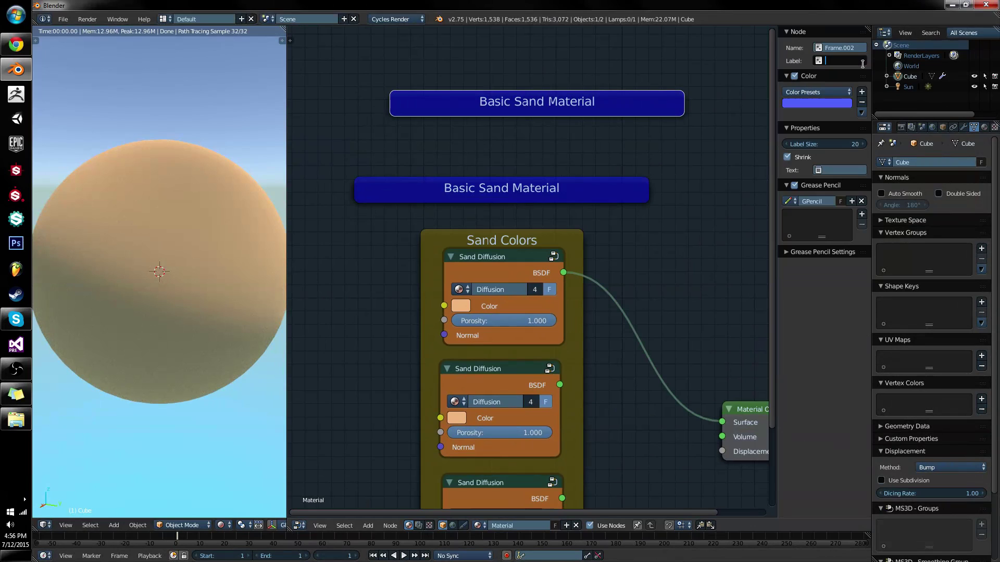
text(sand is a bunch of tiny pieces of rock)
key(Return)
- Stack the tiny pieces of rock banner directly beneath the Basic Sand Material banner, aligned with it, well above Sand Colors
key(g)
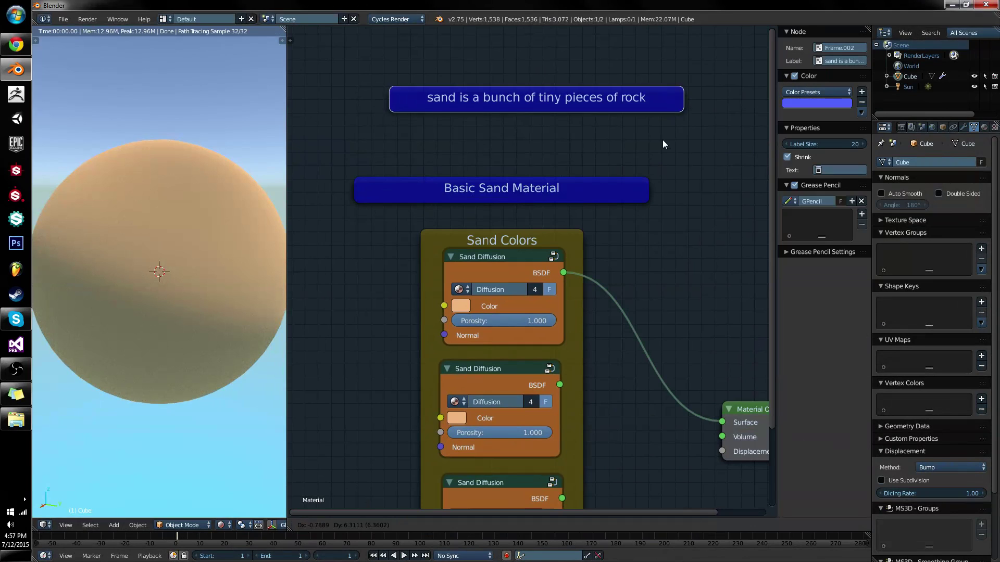
click(621, 260)
shift+click(605, 195)
key(g)
click(616, 101)
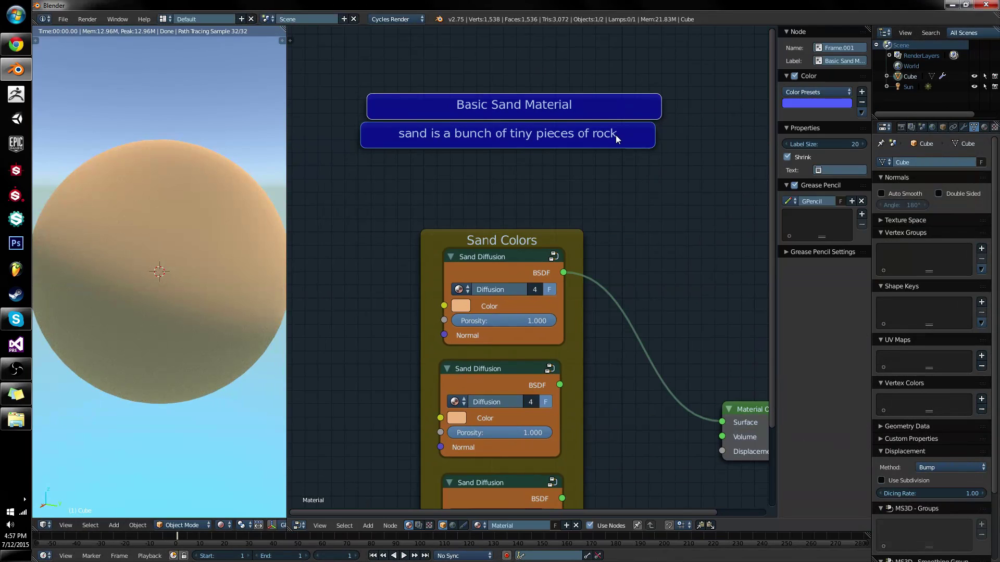
click(616, 135)
key(g)
click(626, 135)
key(a)
drag(627, 135, 616, 136)
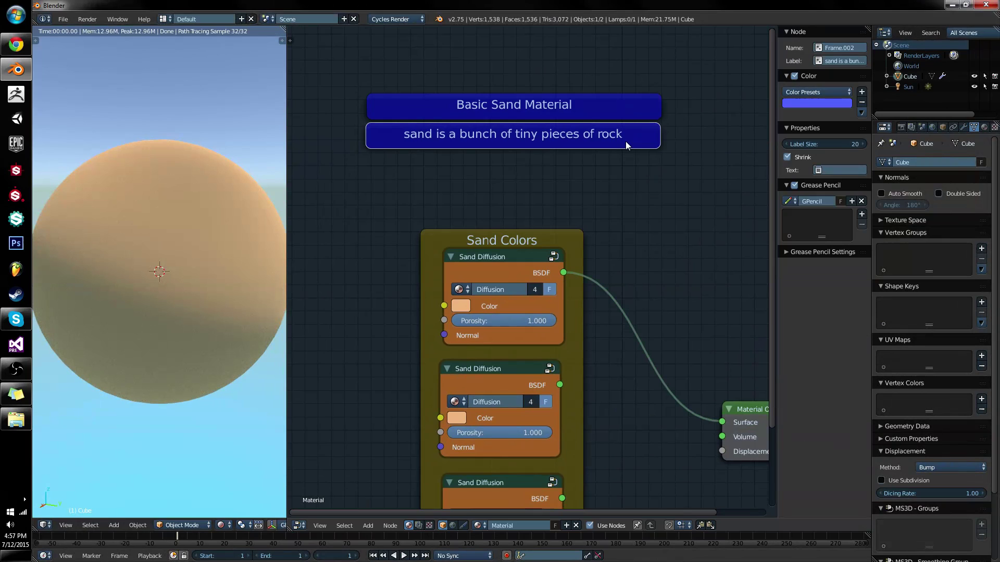
- Lower the saturation of the tiny pieces of rock banner's custom color to a muted grayish blue
click(615, 108)
click(609, 140)
click(805, 104)
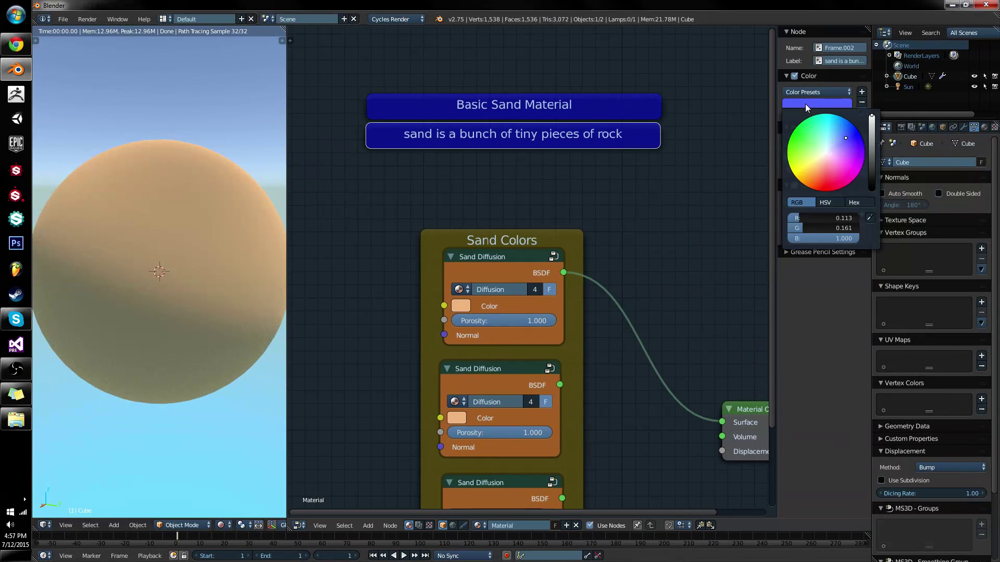
click(828, 202)
mouse_move(831, 228)
mouse_down()
mouse_move(797, 229)
mouse_move(821, 229)
mouse_up()
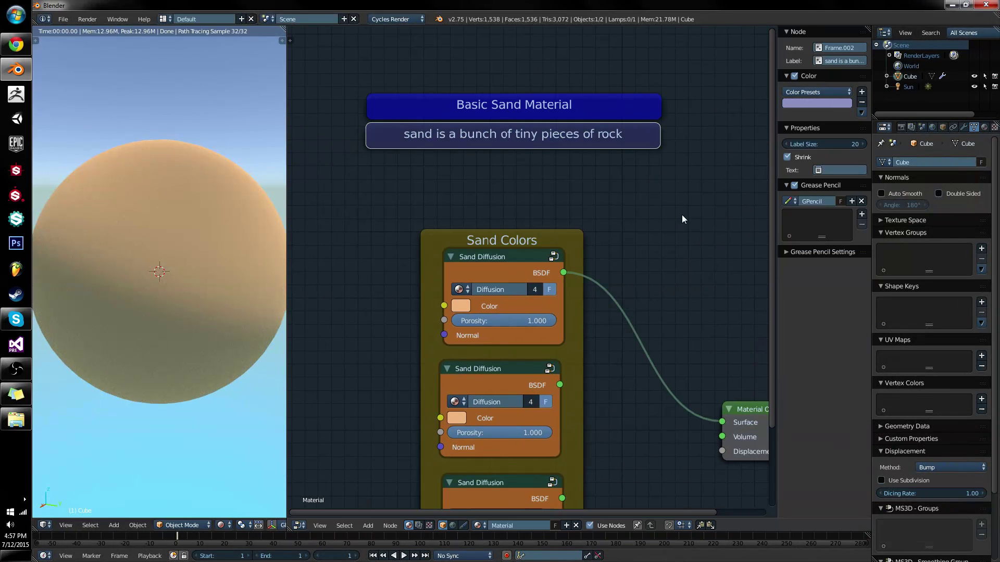
- Examine the colored annotation frames inside the Sand Diffusion group, and return to the main material node tree
middle_drag(679, 219, 658, 279)
scroll(632, 236, down, 2)
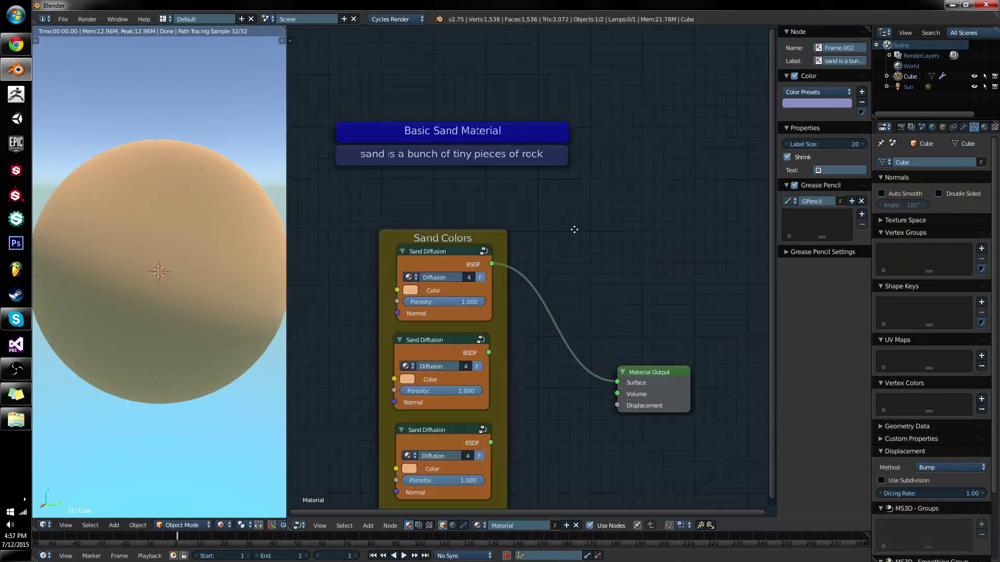
middle_drag(575, 226, 664, 169)
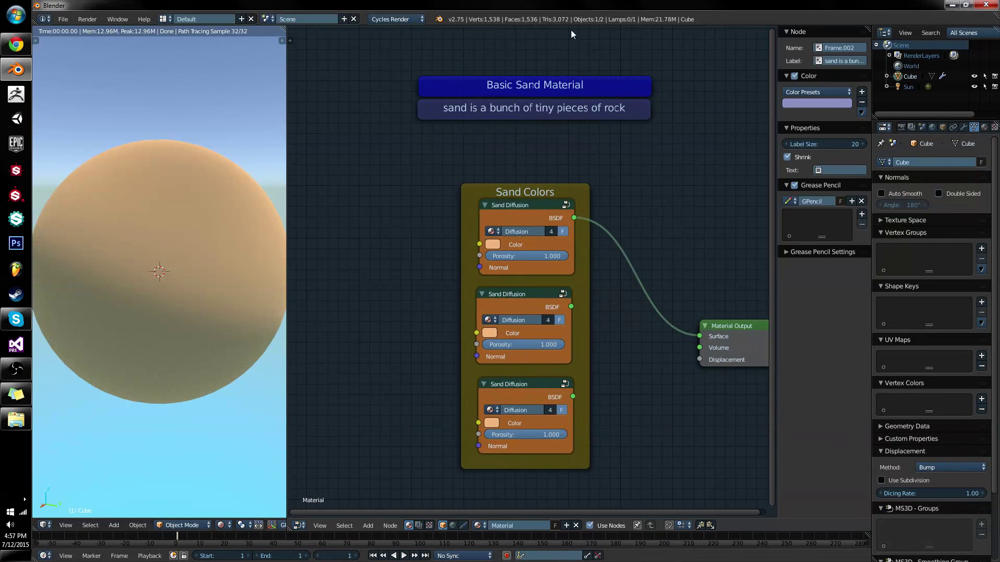
middle_drag(596, 154, 637, 92)
key(Tab)
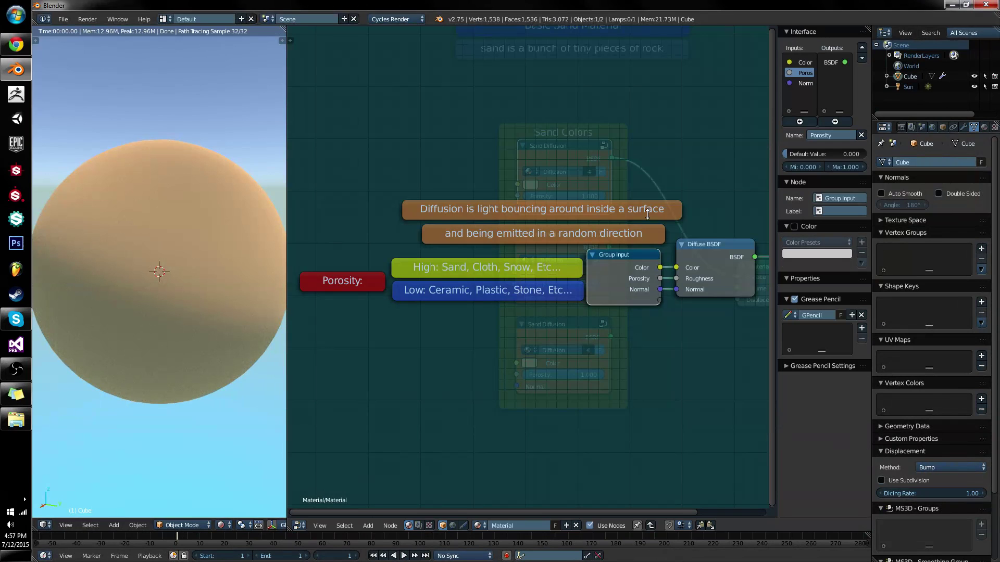
right_click(363, 288)
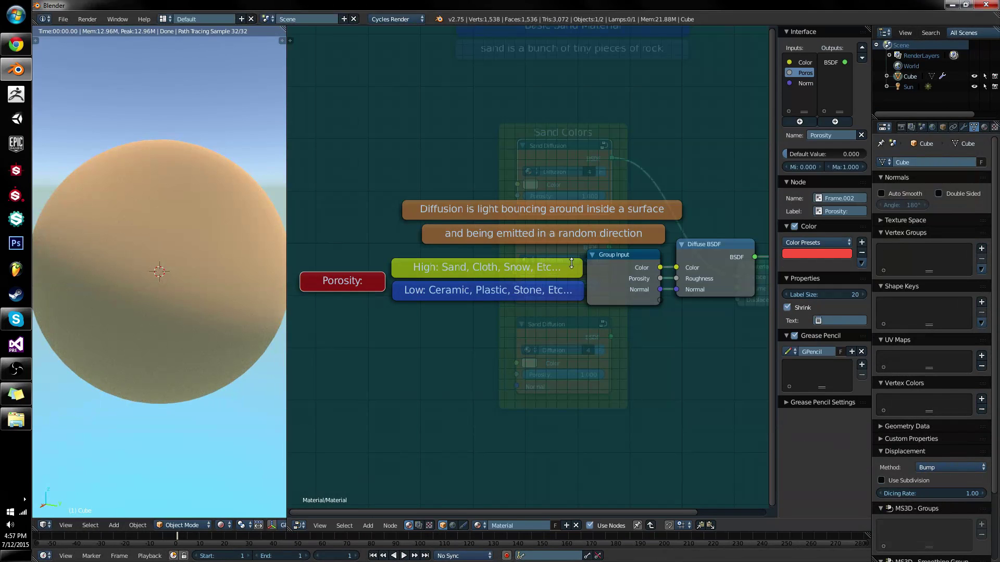
key(Tab)
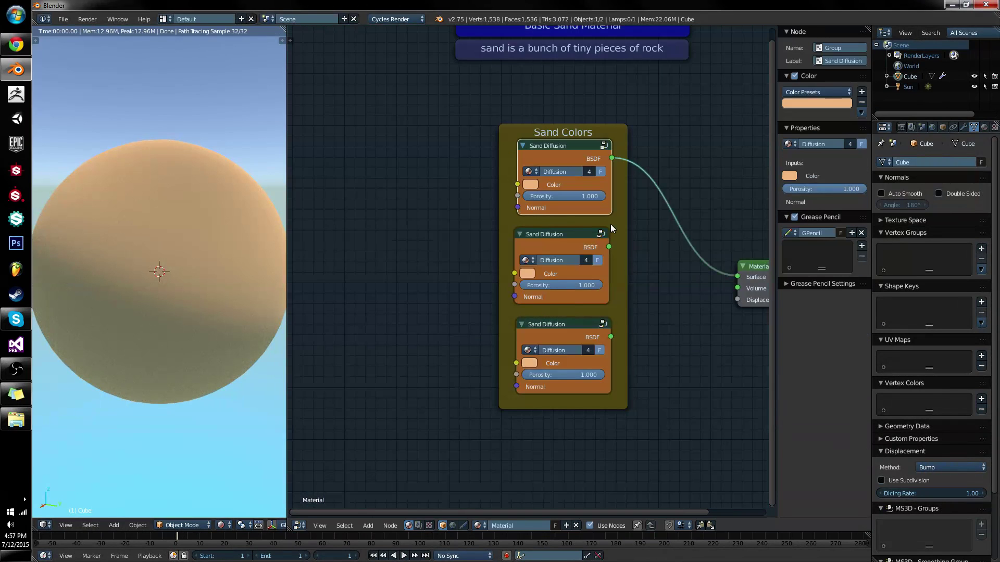
- Nest the tiny pieces of rock banner inside the Basic Sand Material frame, just beneath its title
middle_drag(571, 116, 533, 346)
right_click(584, 286)
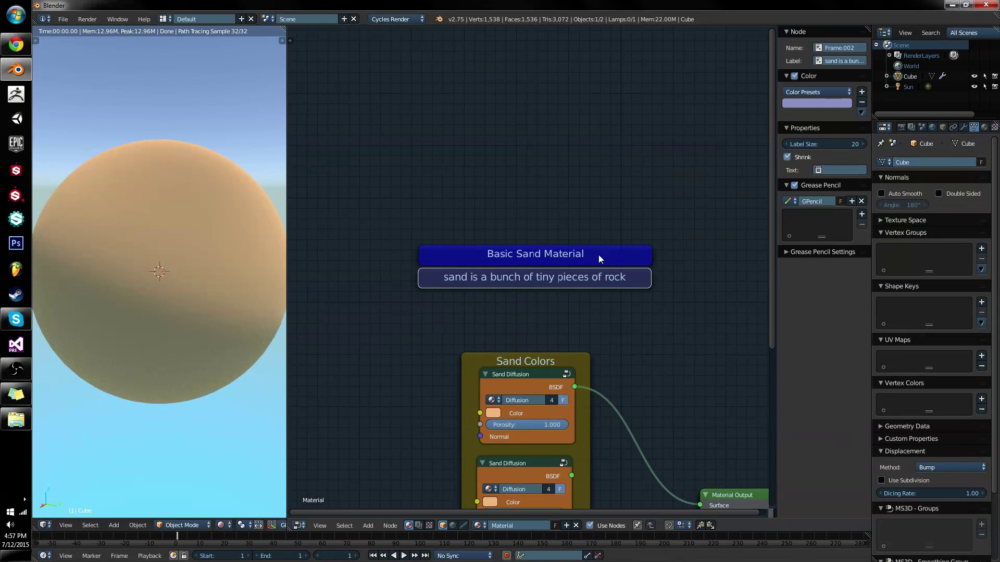
key(g)
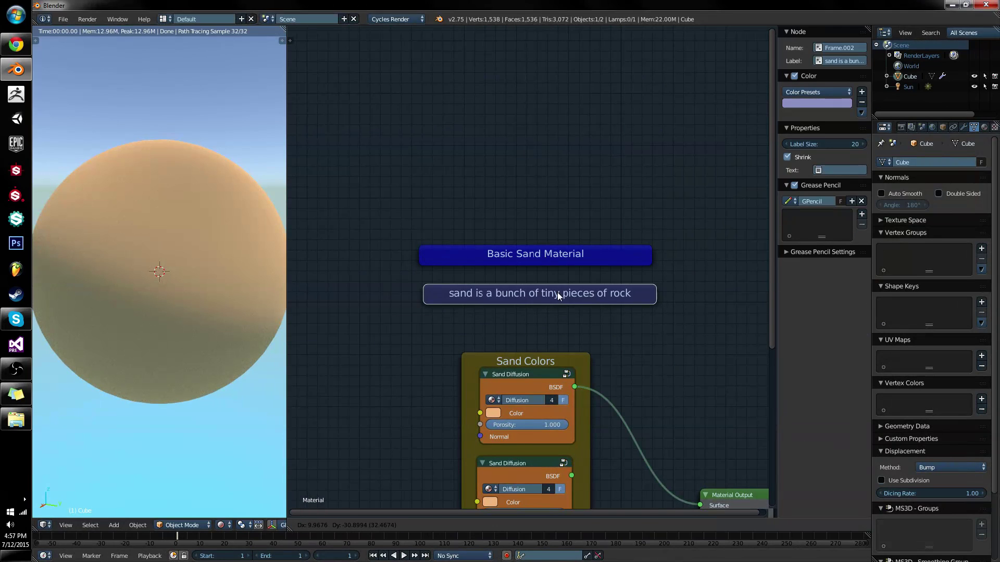
click(554, 277)
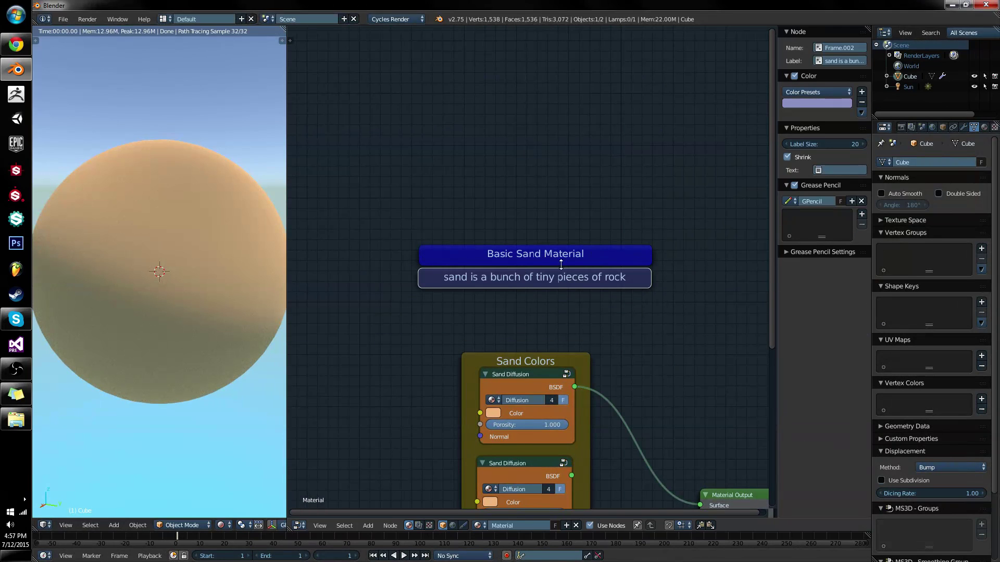
key(g)
right_click(590, 303)
key(g)
click(591, 254)
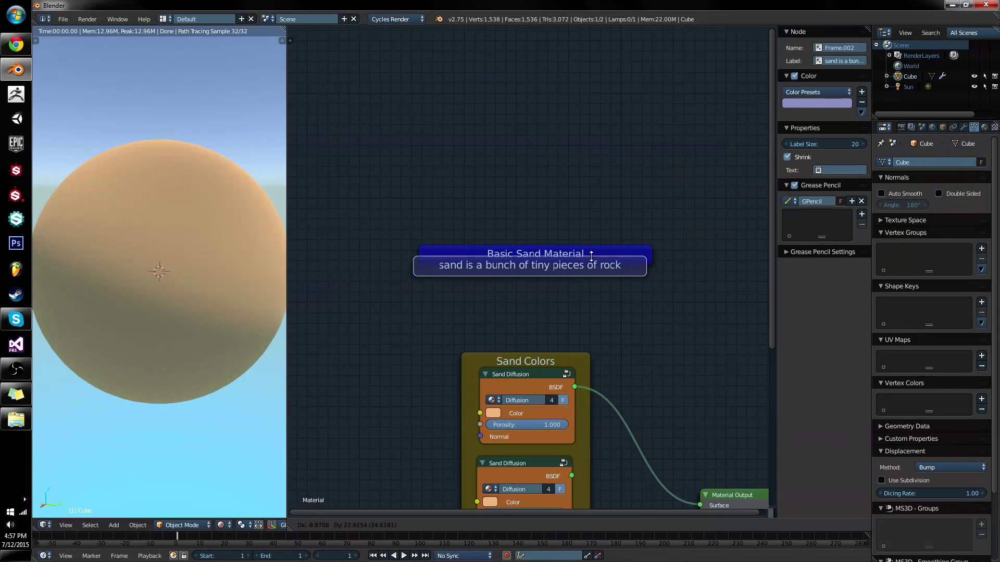
key(g)
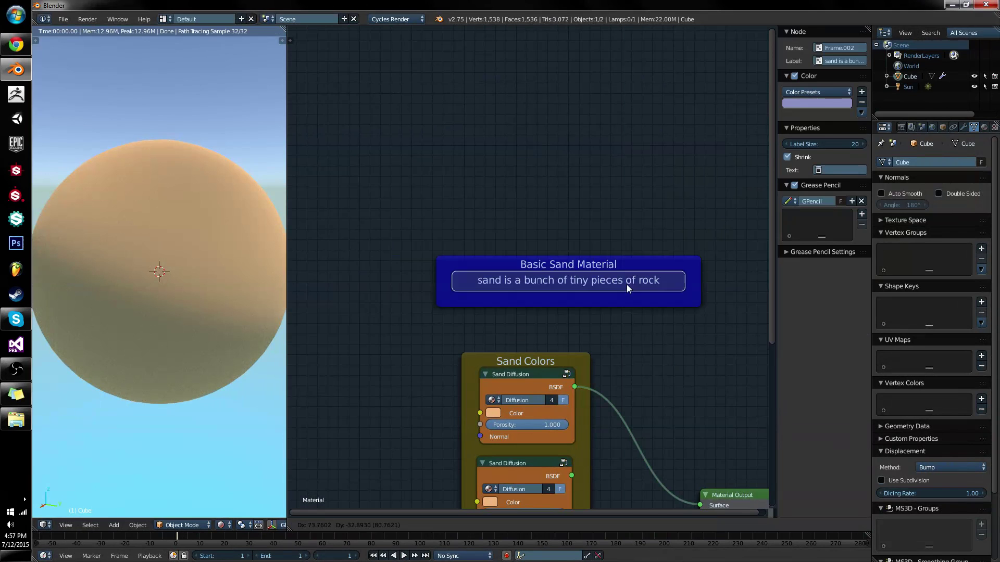
click(582, 267)
- Duplicate the nested rock banner twice, stacking the copies in a column inside the Basic Sand Material frame
key(shift+d)
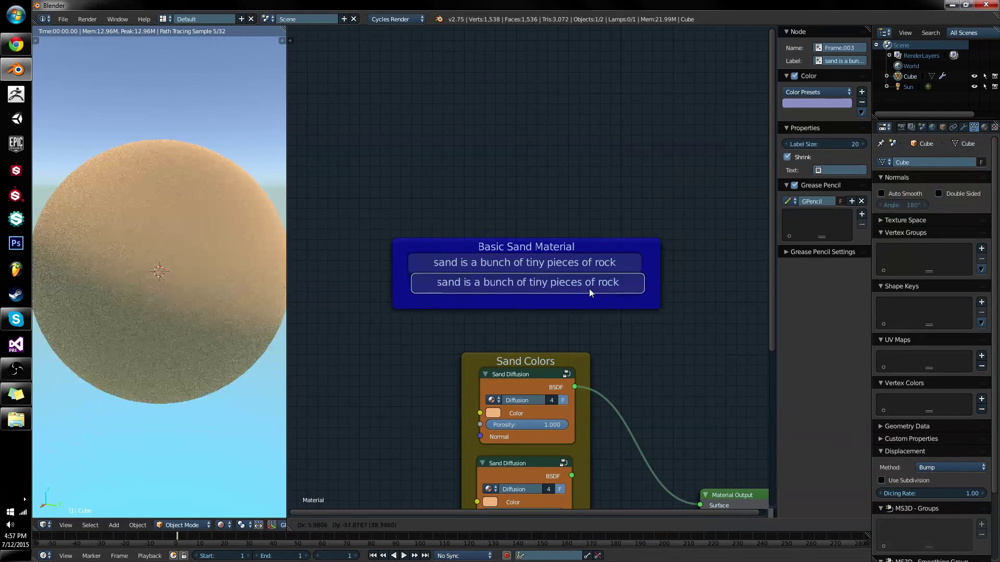
click(586, 292)
key(shift+d)
click(589, 320)
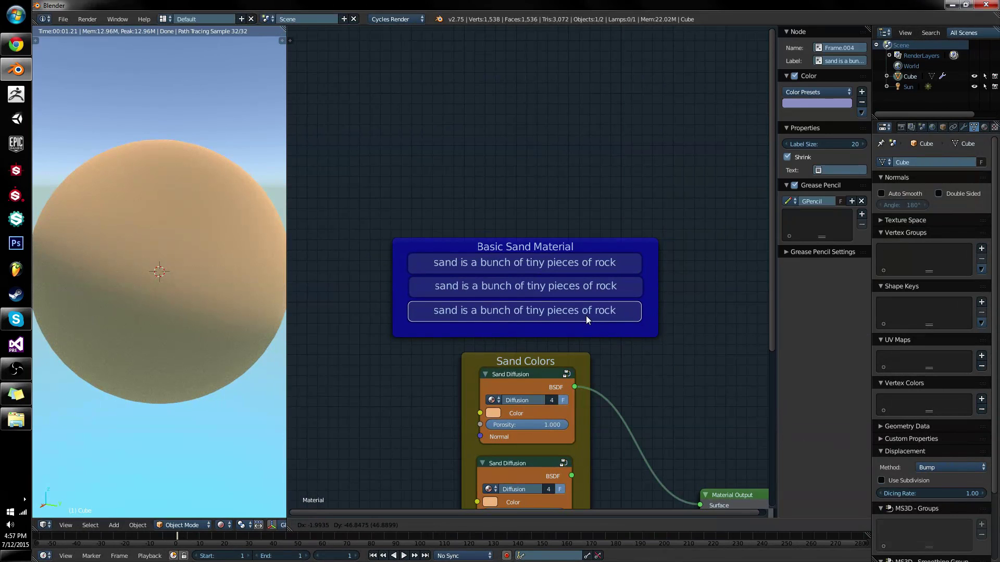
- Move the Basic Sand Material frame with its nested banners up and to the left of the Sand Colors frame
drag(642, 263, 527, 250)
middle_drag(564, 279, 699, 148)
key(g)
click(540, 188)
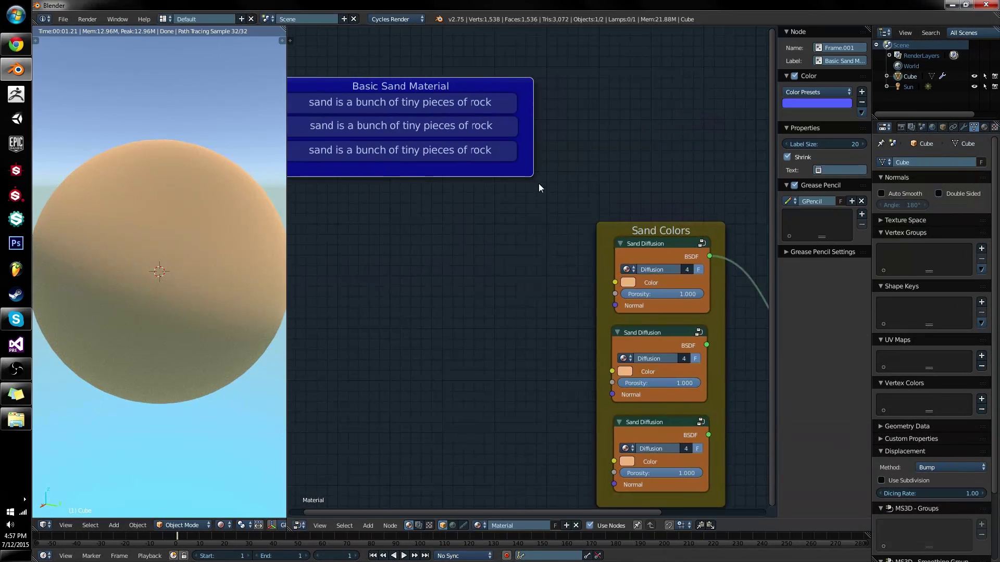
middle_drag(540, 188, 576, 202)
key(g)
click(577, 194)
scroll(532, 96, down, 3)
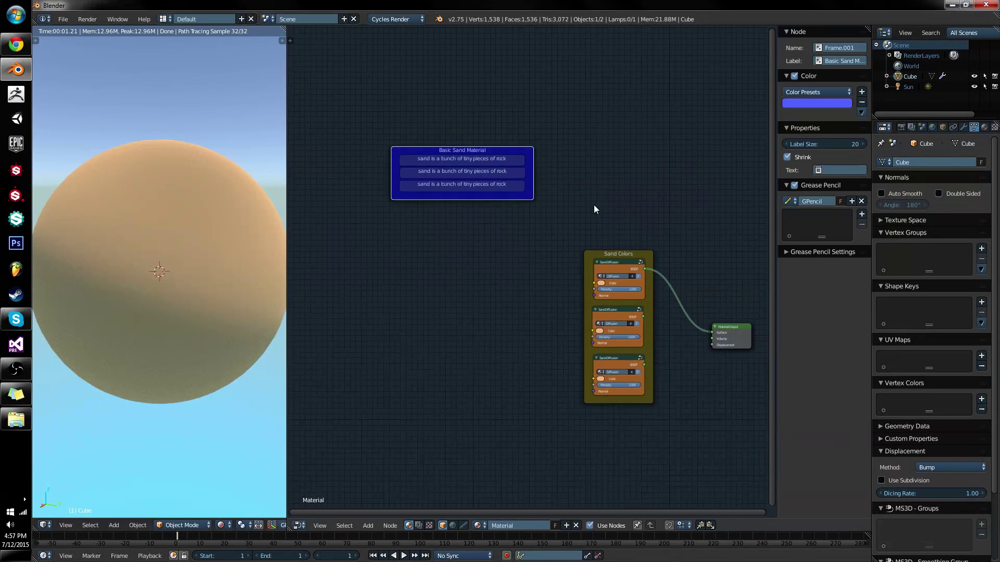
- Drop the Basic Sand Material frame into Sand Colors, detach it again and place it to the left of that frame
key(g)
click(595, 268)
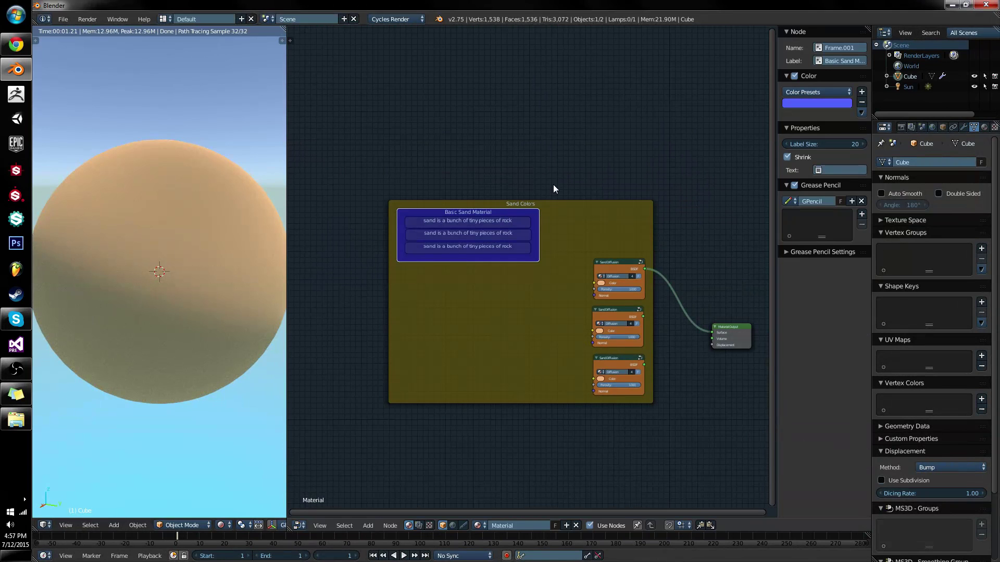
key(alt+p)
key(g)
click(515, 262)
key(a)
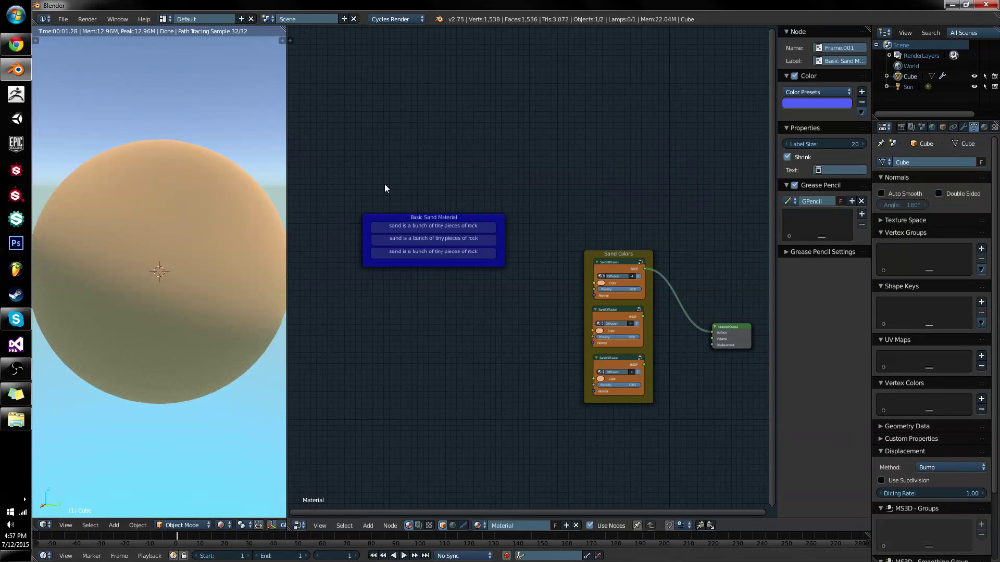
- Duplicate the whole Basic Sand Material frame with its nested banners twice, placing the copies below it in a column
key(b)
drag(384, 183, 488, 312)
key(shift+d)
click(505, 316)
key(shift+d)
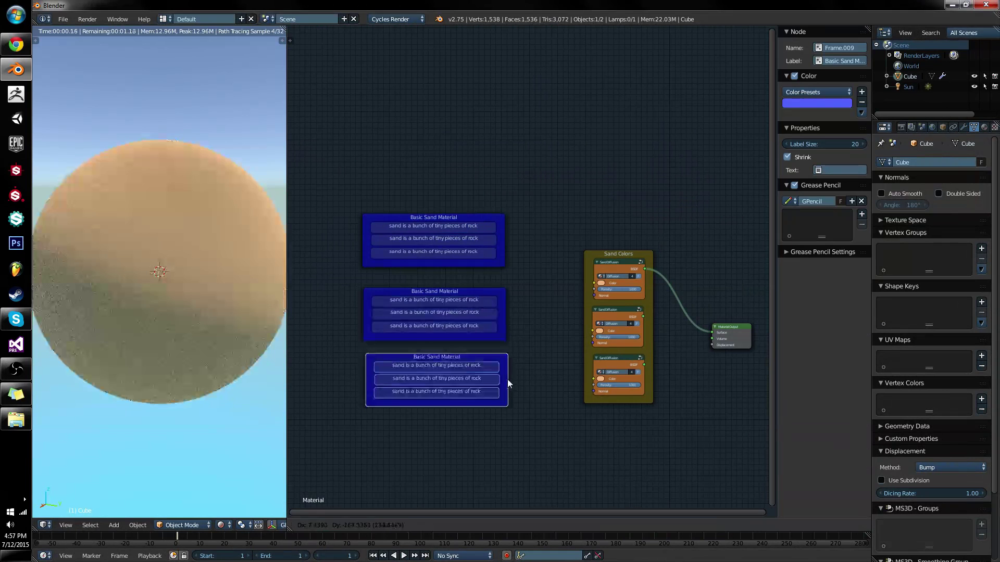
click(510, 375)
- Align the three Basic Sand Material frames and their nested banners in a vertical column by scaling them to 0 along X
key(a)
middle_drag(549, 393, 611, 319)
scroll(625, 280, up, 4)
scroll(625, 279, up, 1)
middle_drag(625, 279, 569, 310)
scroll(570, 311, down, 1)
key(b)
drag(499, 64, 432, 462)
key(s)
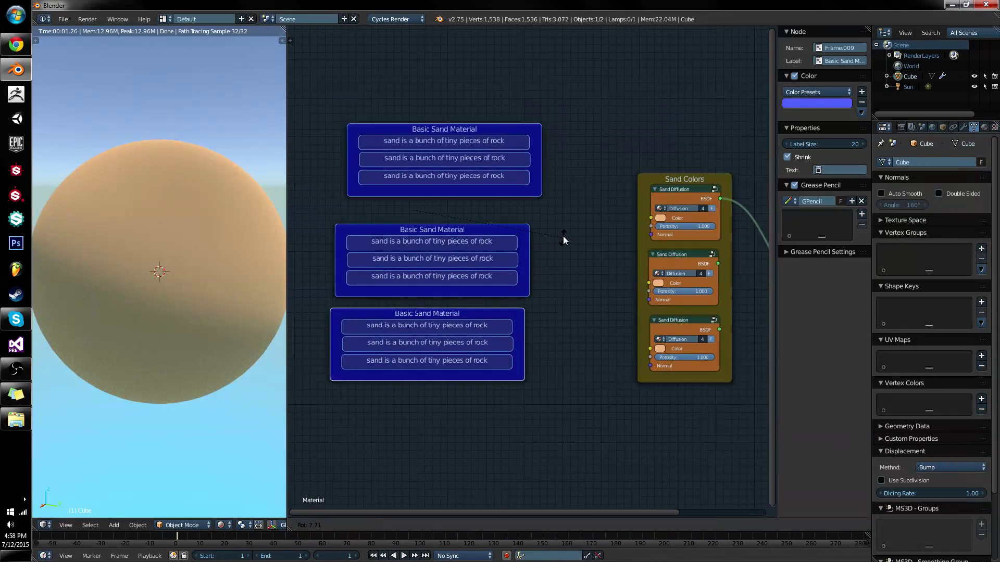
key(x)
key(0)
key(Return)
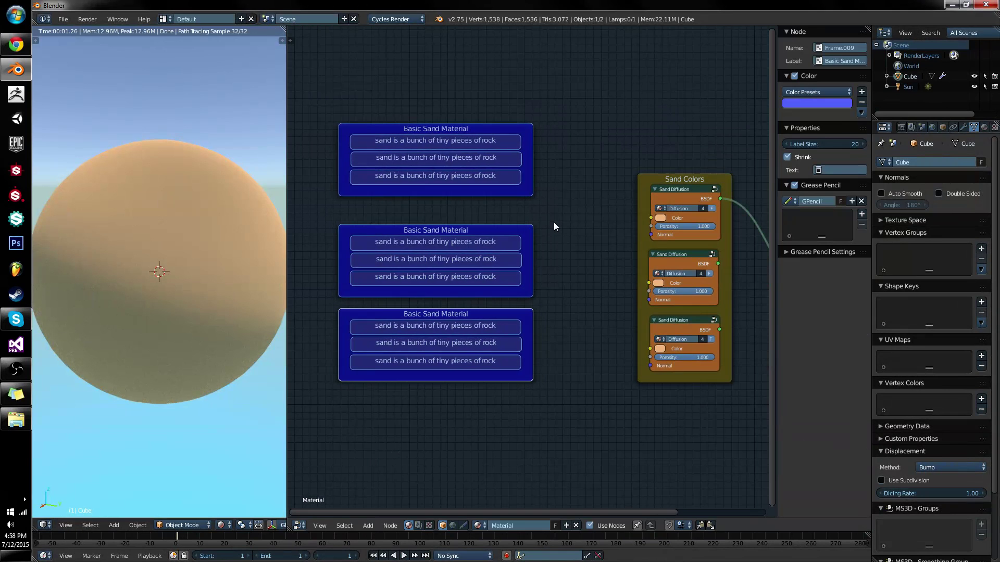
key(a)
key(b)
drag(554, 206, 353, 99)
- Add a reroute point midway on the link between the top Sand Diffusion node and Material Output
middle_drag(597, 233, 397, 196)
scroll(558, 203, up, 4)
middle_drag(599, 220, 592, 286)
scroll(592, 286, up, 1)
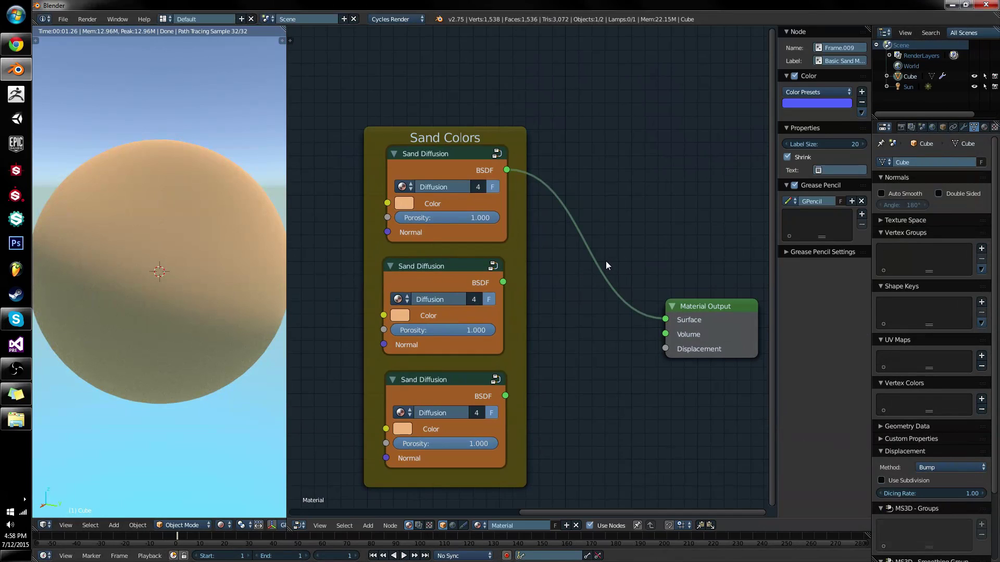
shift+right_drag(630, 101, 584, 281)
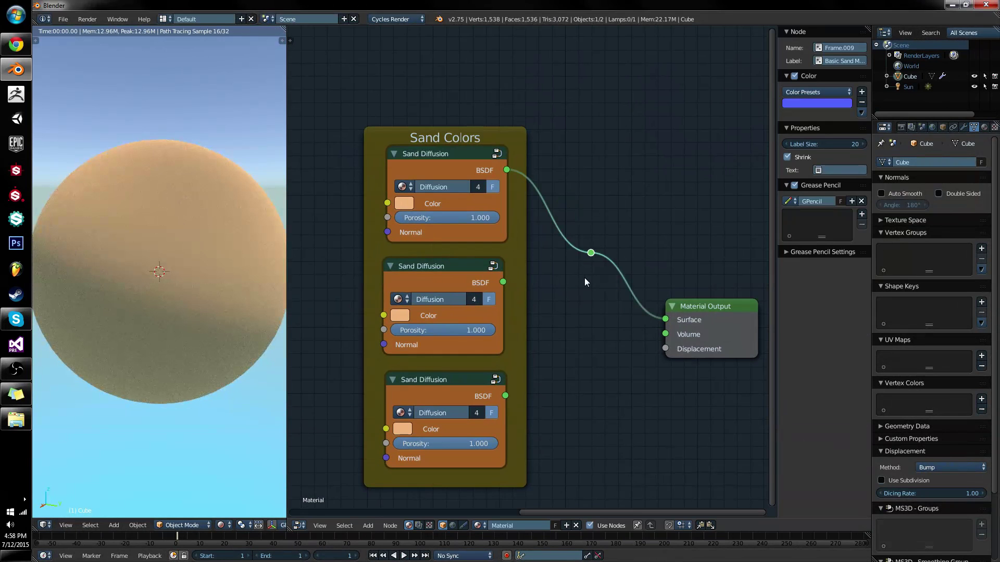
scroll(510, 151, up, 2)
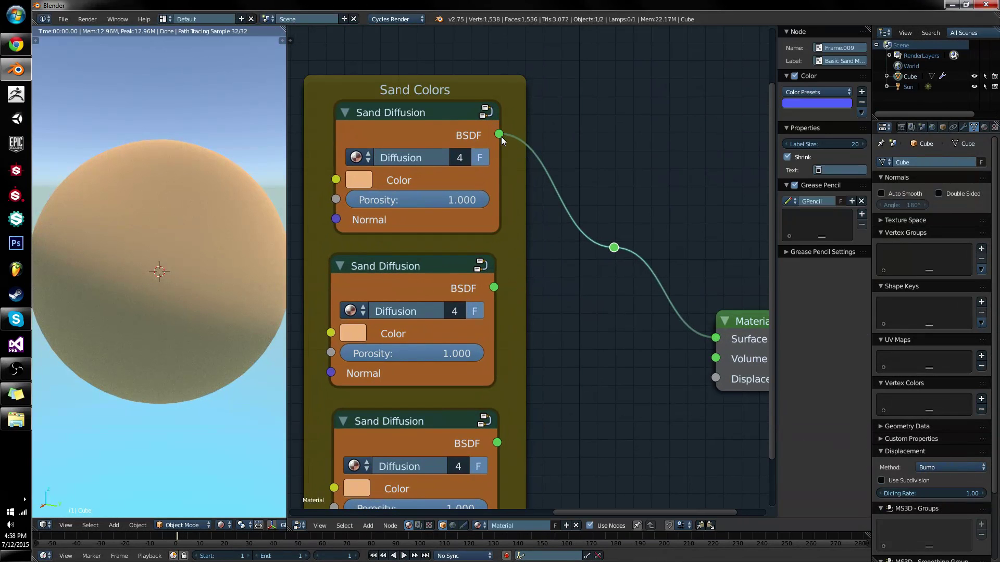
- Move the reroute point up and add two more along the link below it, shaping a bent path to Material Output
right_drag(604, 248, 660, 157)
shift+drag(705, 216, 622, 309)
right_drag(676, 256, 640, 334)
shift+drag(598, 248, 682, 262)
key(g)
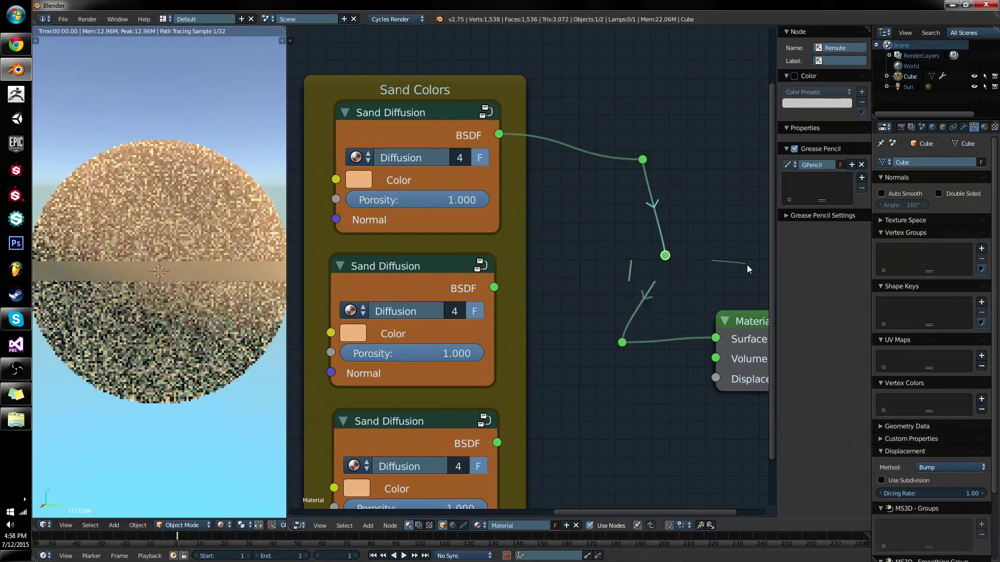
right_drag(587, 253, 705, 259)
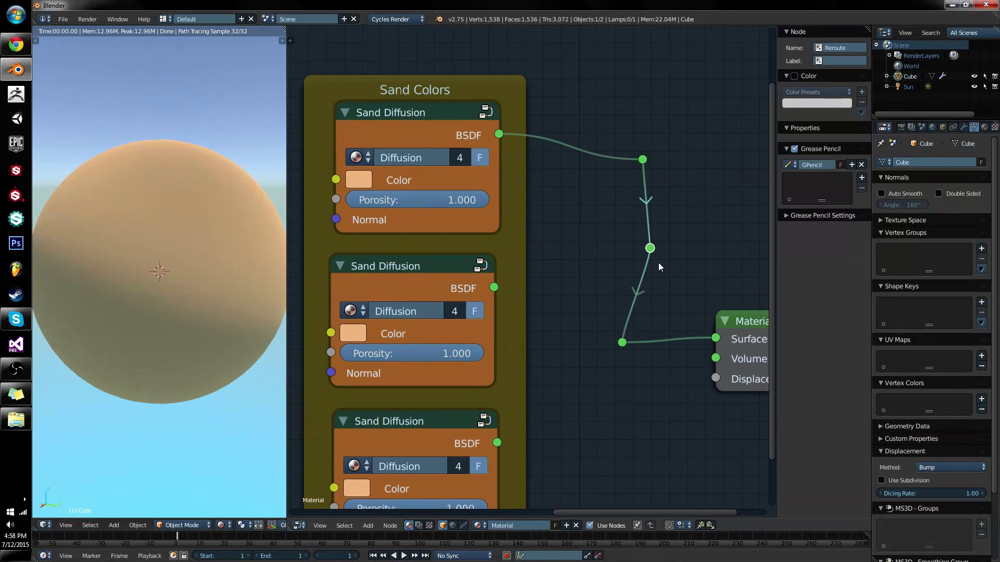
- Dissolve all three reroute points while keeping the link intact, and add and dissolve one more midway along it
shift+right_click(626, 342)
key(ctrl+x)
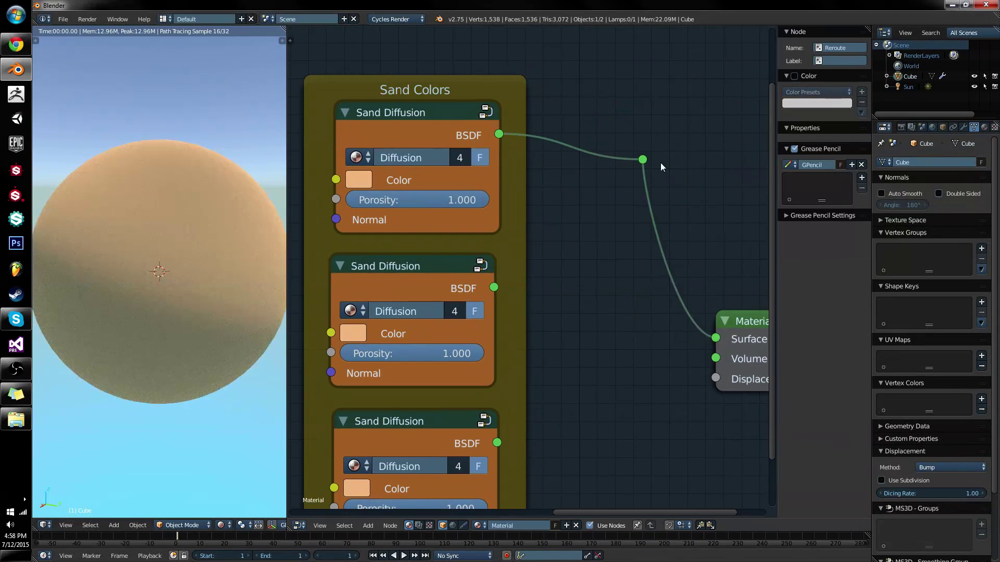
drag(646, 160, 650, 161)
key(ctrl+x)
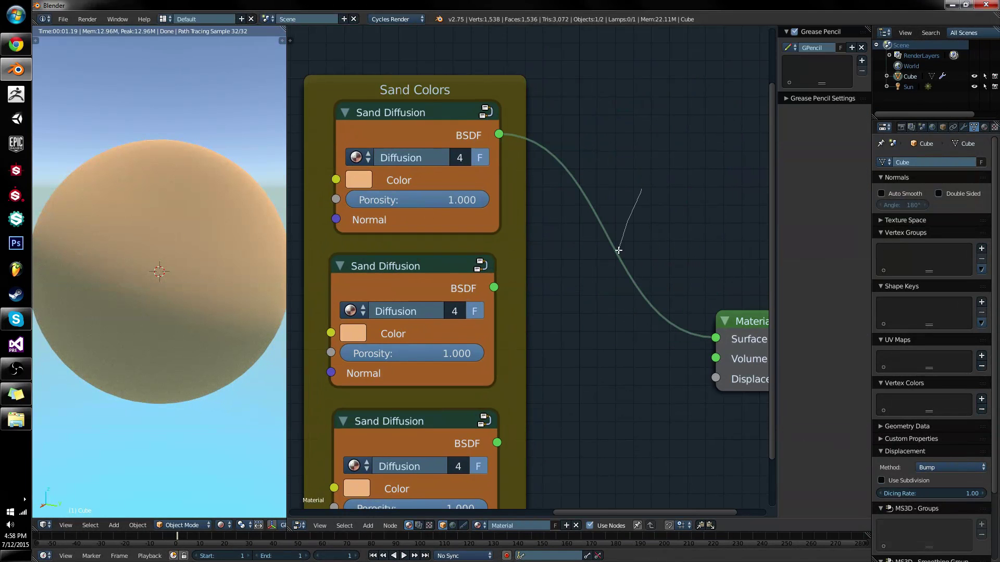
shift+drag(618, 250, 623, 301)
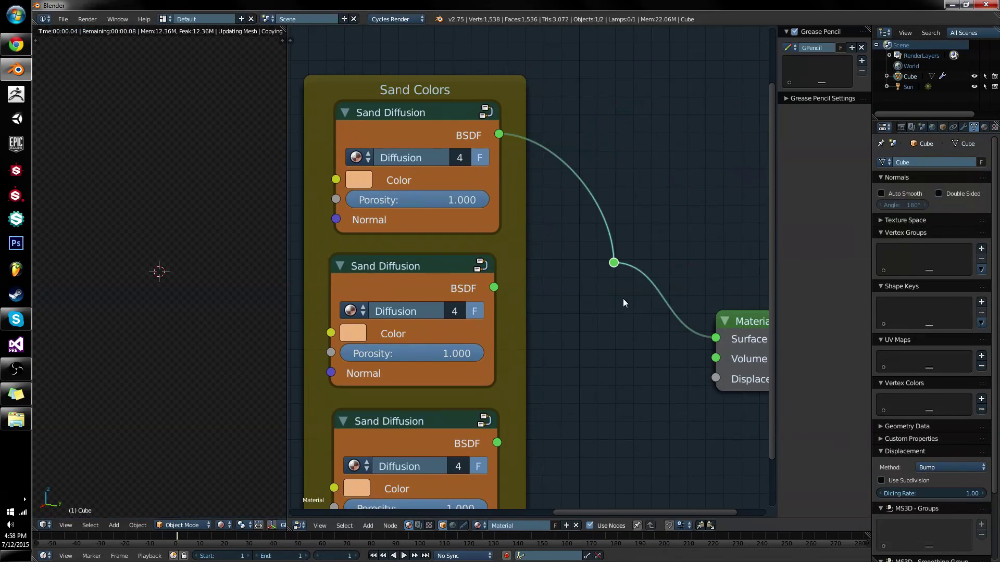
key(ctrl+x)
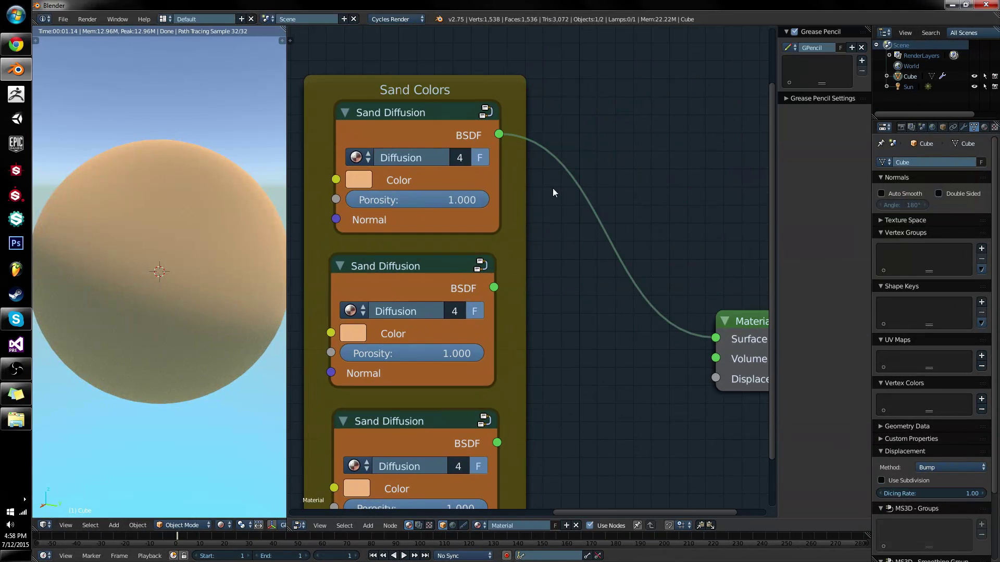
- Delete the three Basic Sand Material frames together with their nested description banners
scroll(599, 300, down, 5)
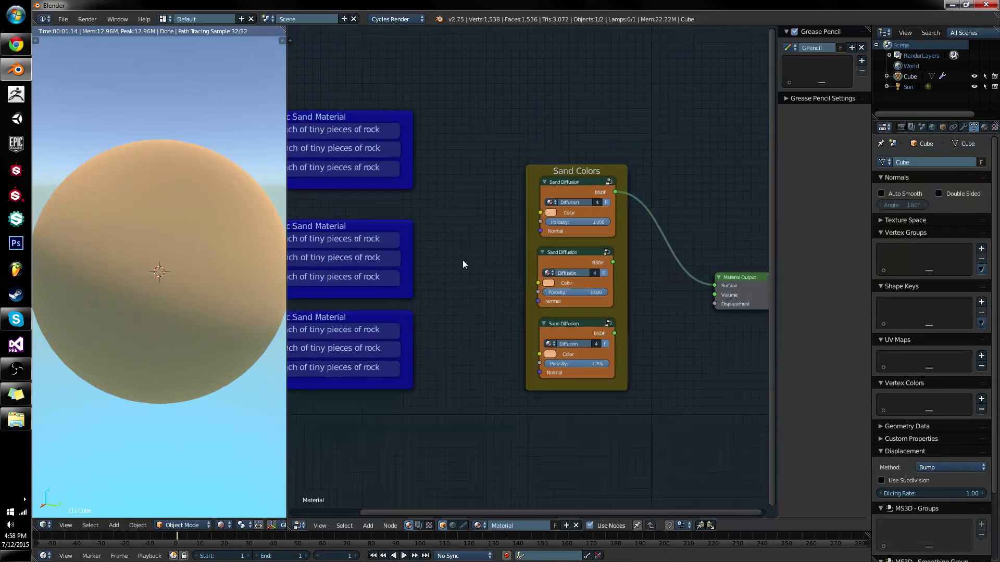
middle_drag(463, 261, 563, 258)
drag(585, 71, 264, 430)
key(x)
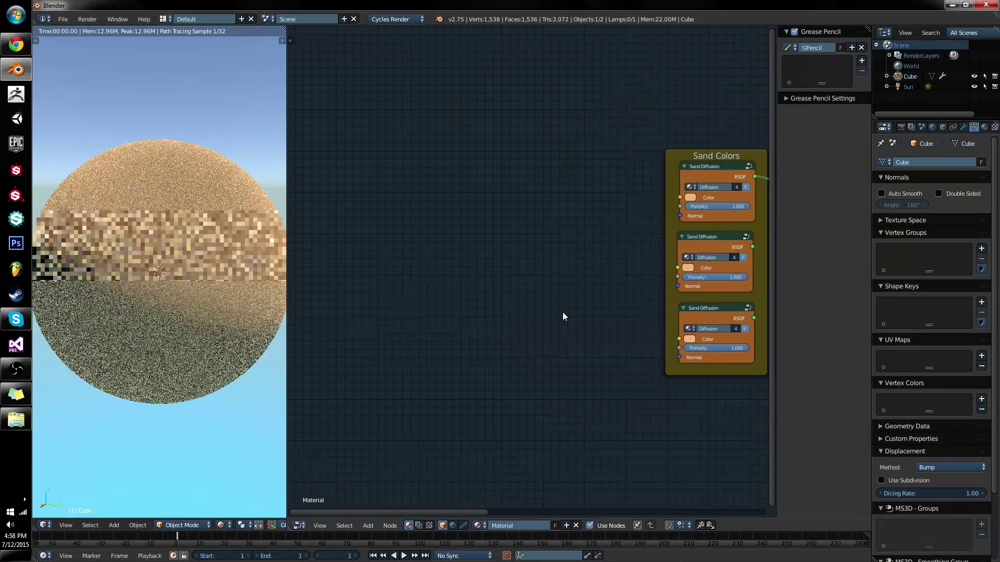
- Delete the middle and lower Sand Diffusion nodes along with the Sand Colors frame, keeping the node linked to Material Output
middle_drag(584, 321, 401, 333)
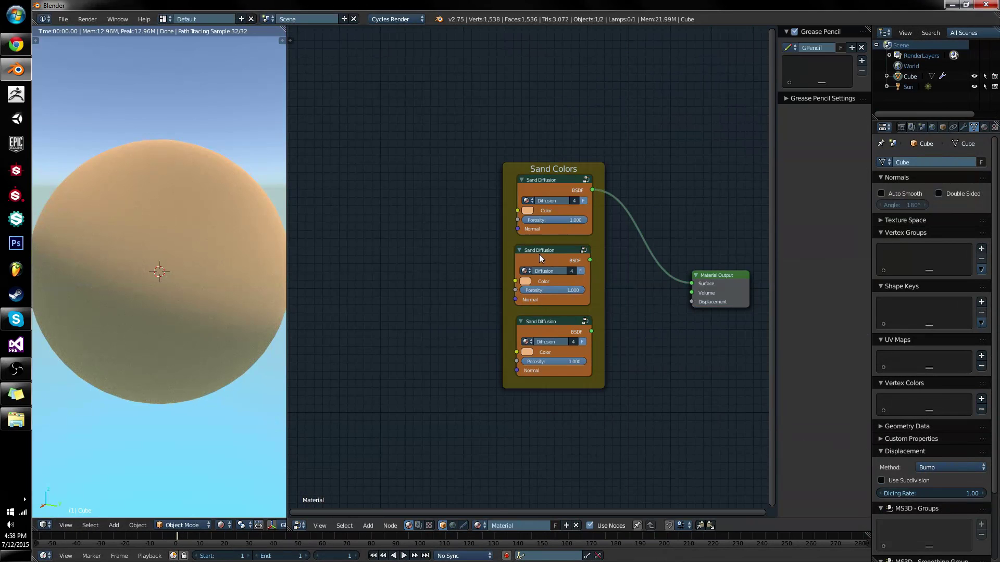
key(b)
drag(489, 245, 625, 399)
key(x)
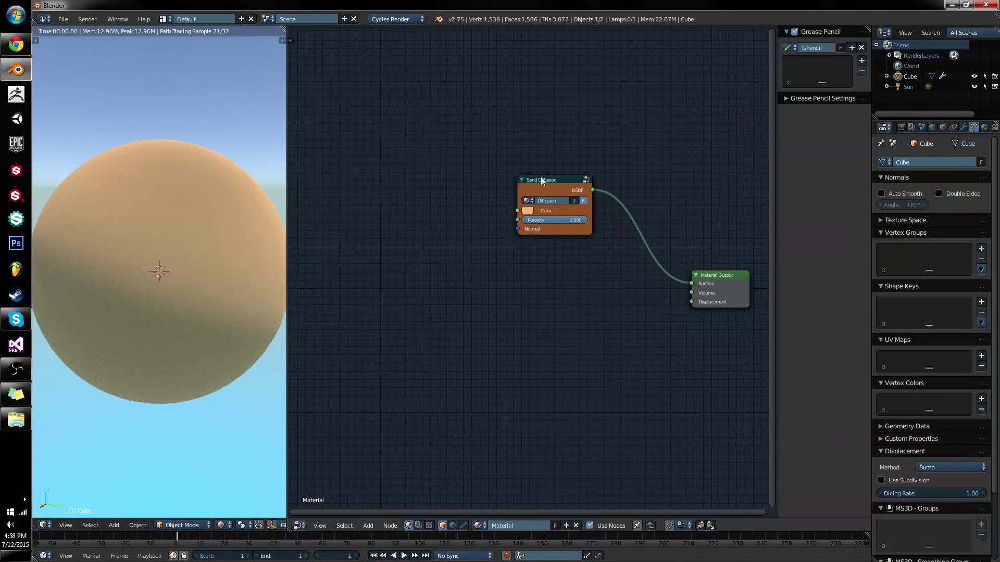
- Move the remaining Sand Diffusion node down level with Material Output and close beside it
drag(541, 180, 542, 269)
scroll(640, 301, up, 2)
middle_drag(639, 300, 553, 295)
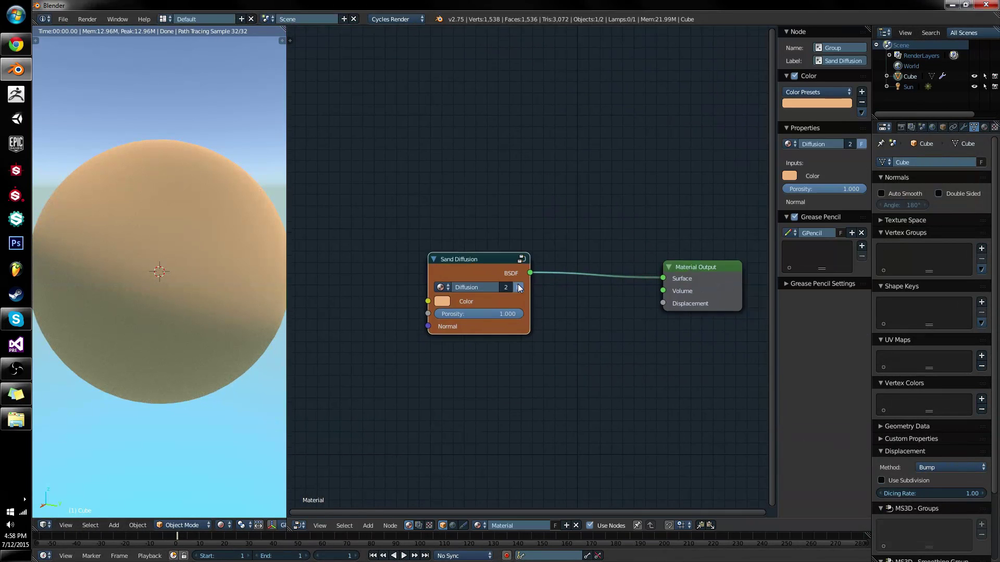
scroll(555, 294, up, 2)
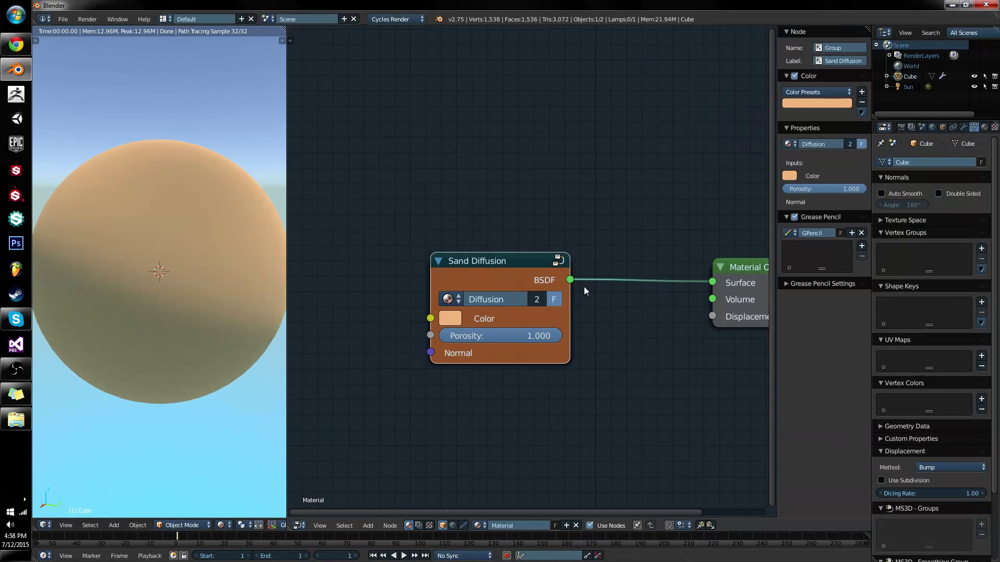
key(g)
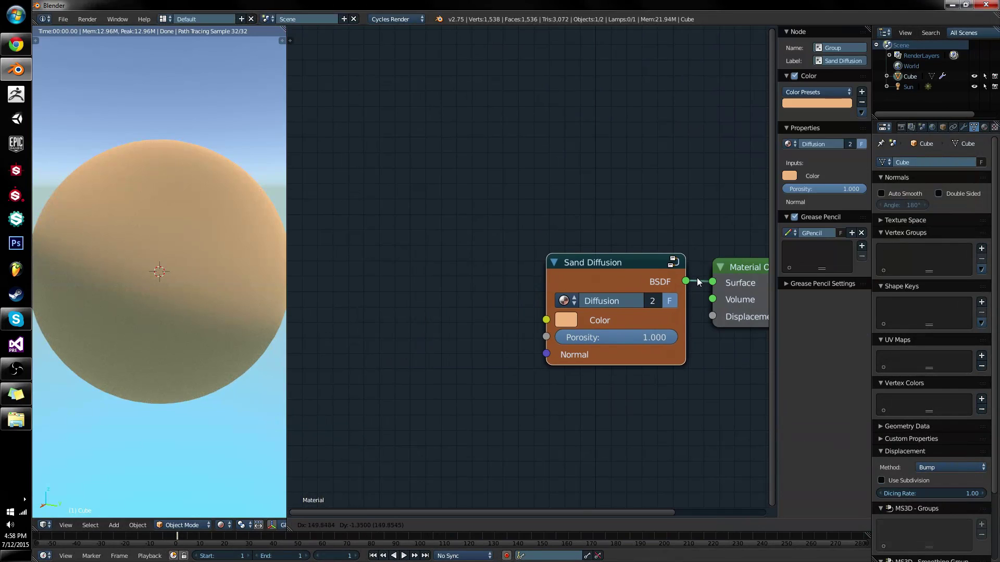
click(697, 279)
- View the inside of the Sand Diffusion group, return to the material, and shift the node slightly away from Material Output
key(Tab)
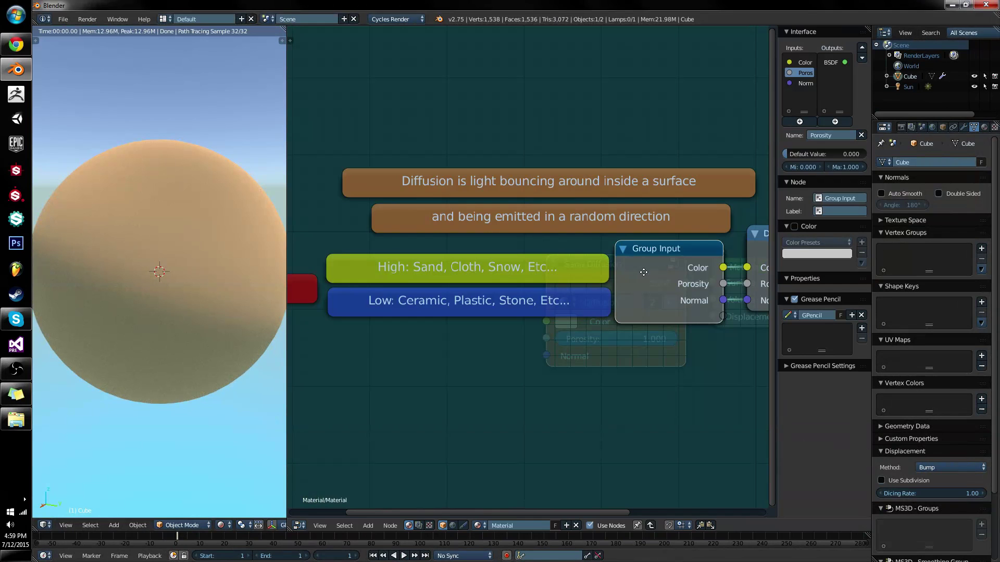
key(Tab)
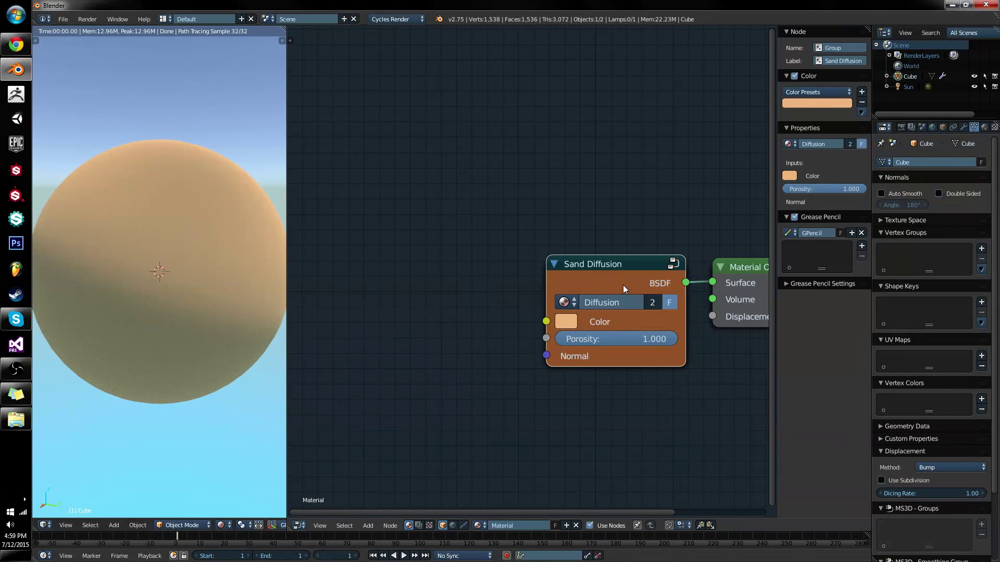
key(g)
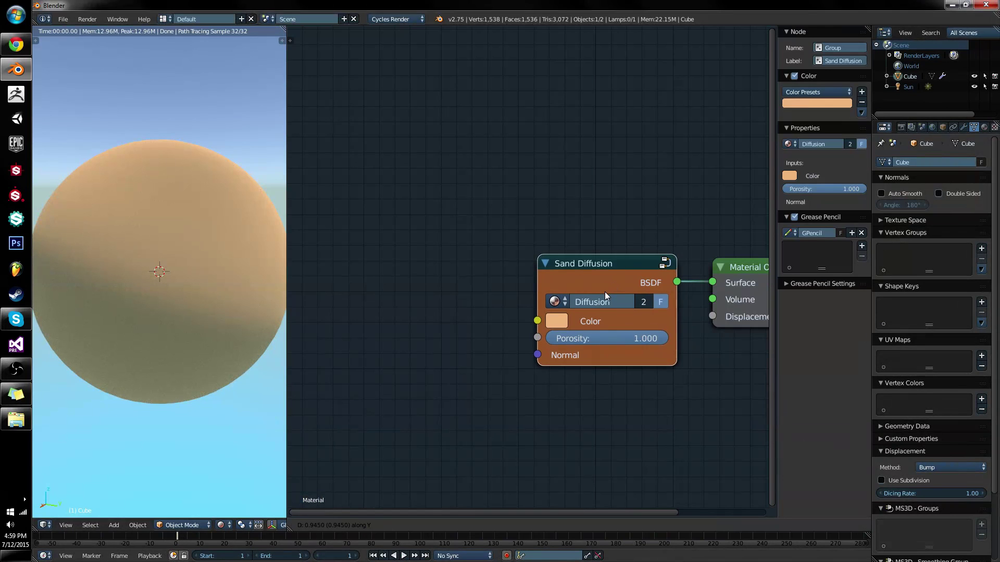
click(602, 289)
- Check the inside of the Sand Diffusion group again and try its Porosity slider, ending at 1.000
key(Tab)
key(Tab)
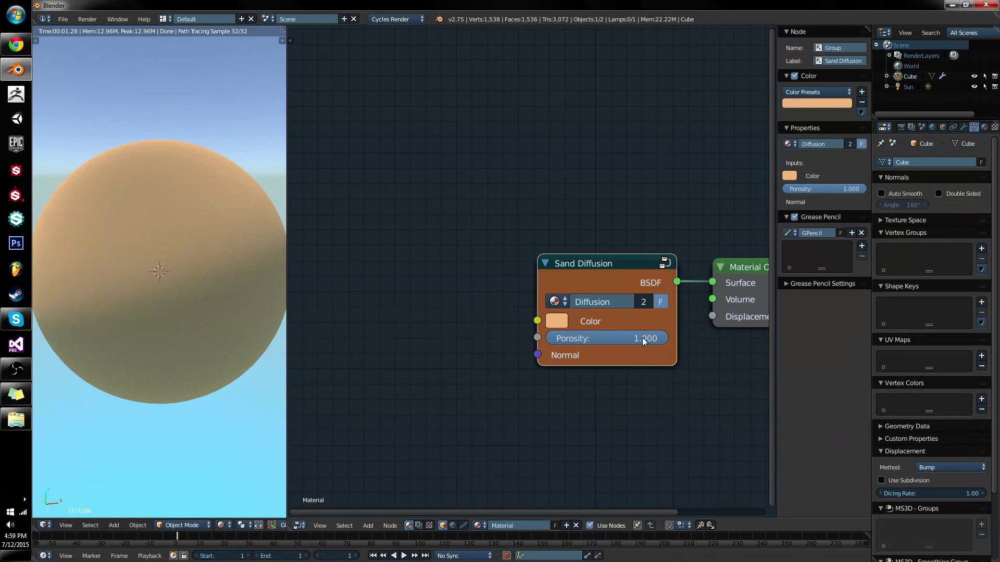
drag(642, 337, 669, 338)
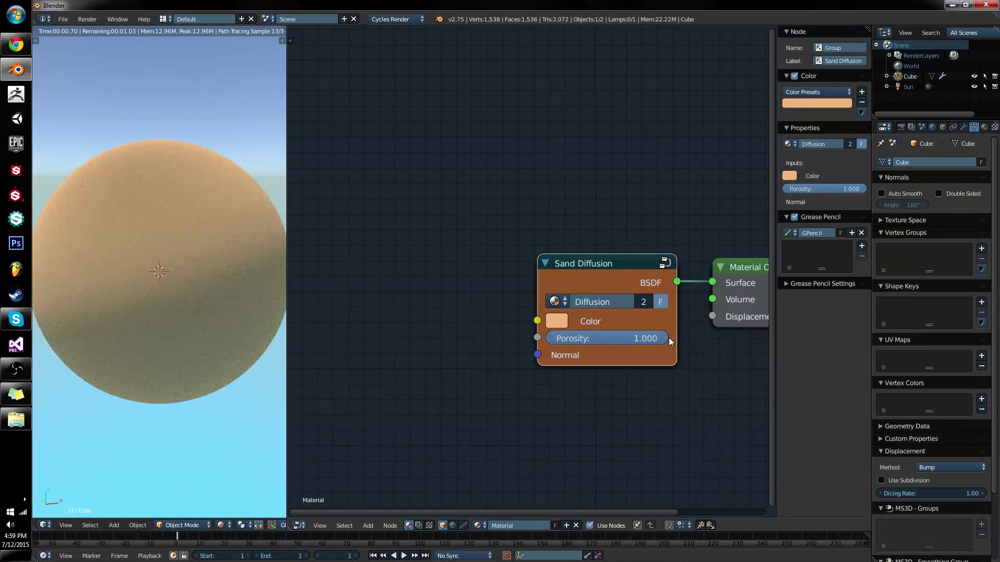